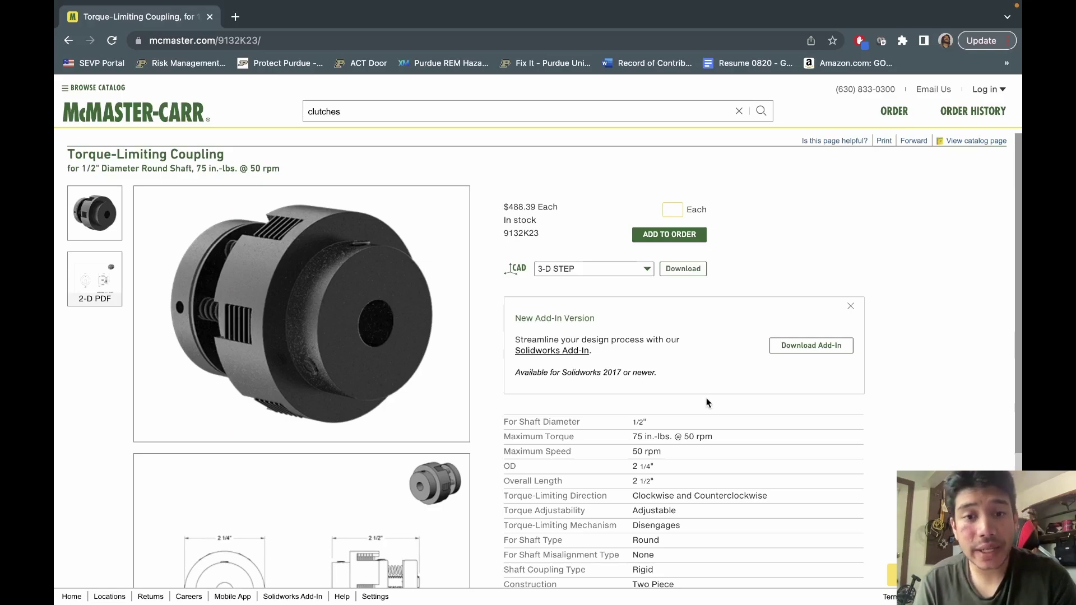
Download the CAD model of the torque-limiting coupling 9132K23 in 3-D STEP format.
left_click(647, 272)
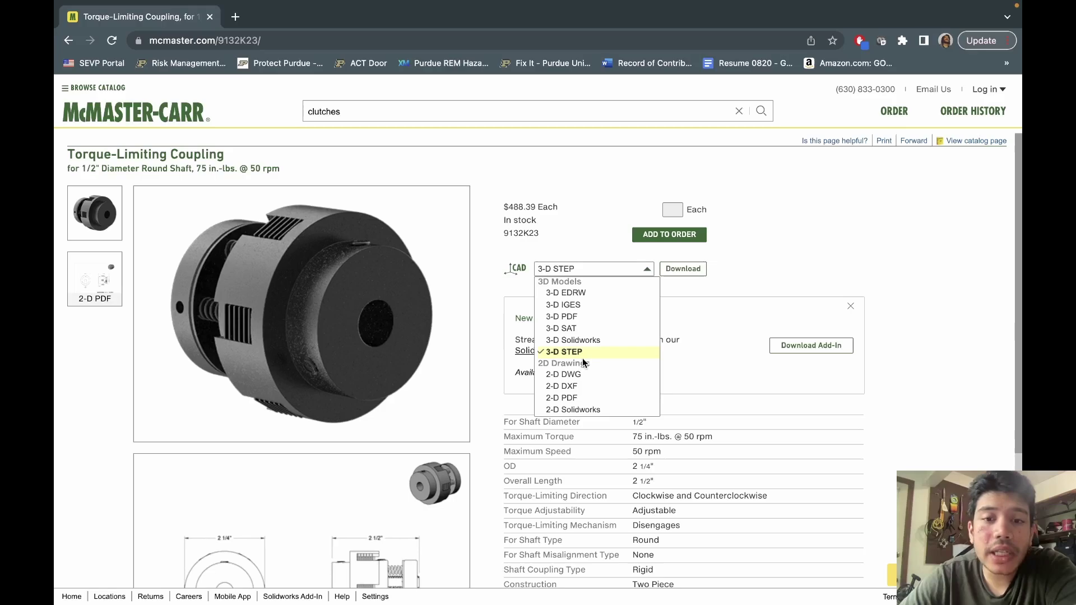
left_click(741, 255)
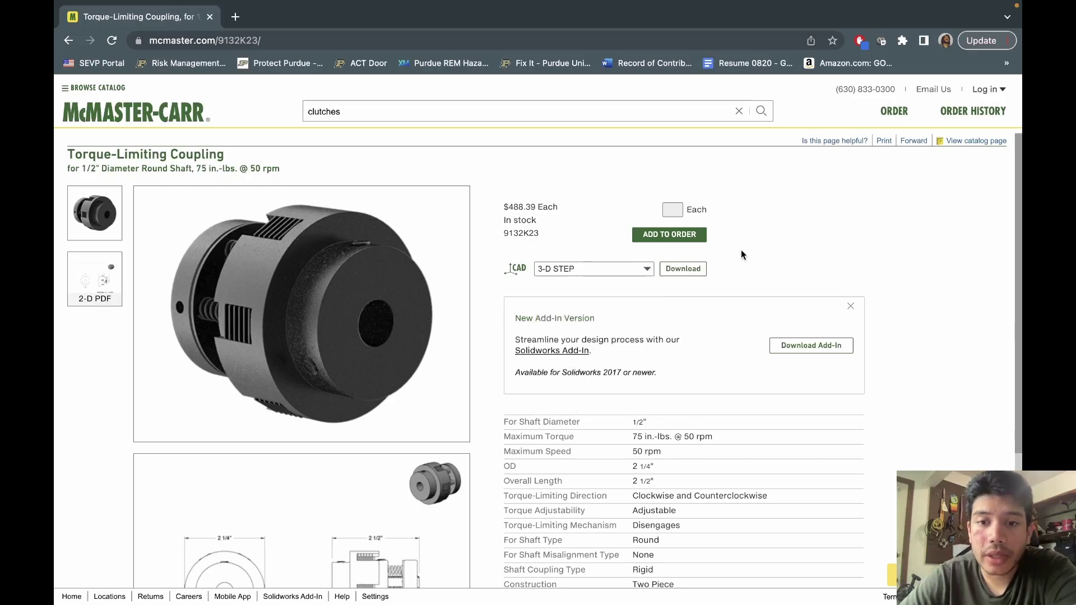
left_click(682, 268)
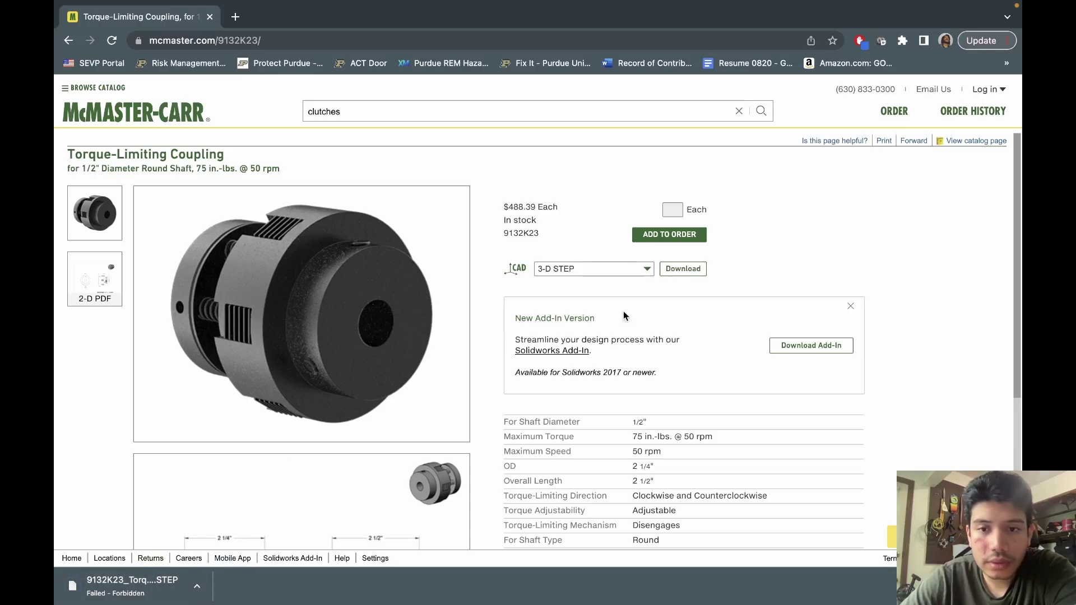
left_click(683, 268)
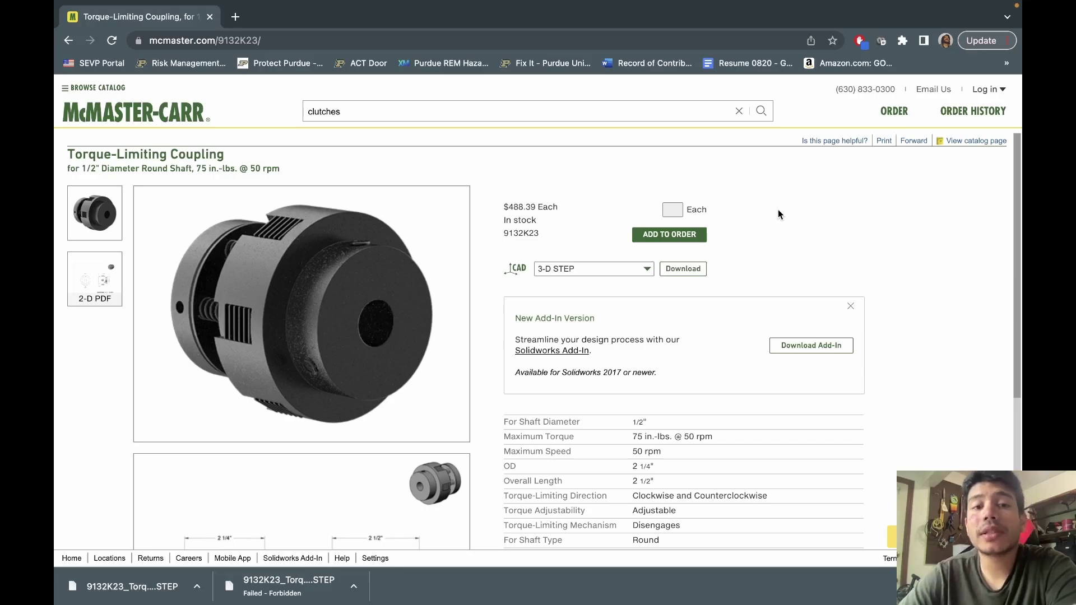
Switch to Fusion 360, save and close the Assembly design with the description User Saved, and close the Part design.
key("ctrl+Left")
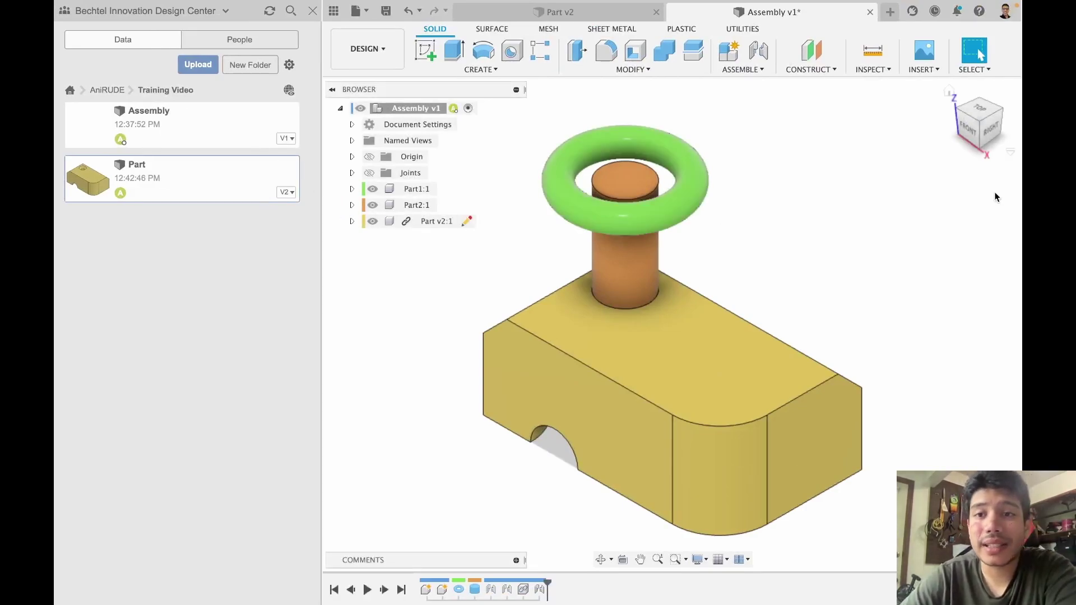
left_click(870, 12)
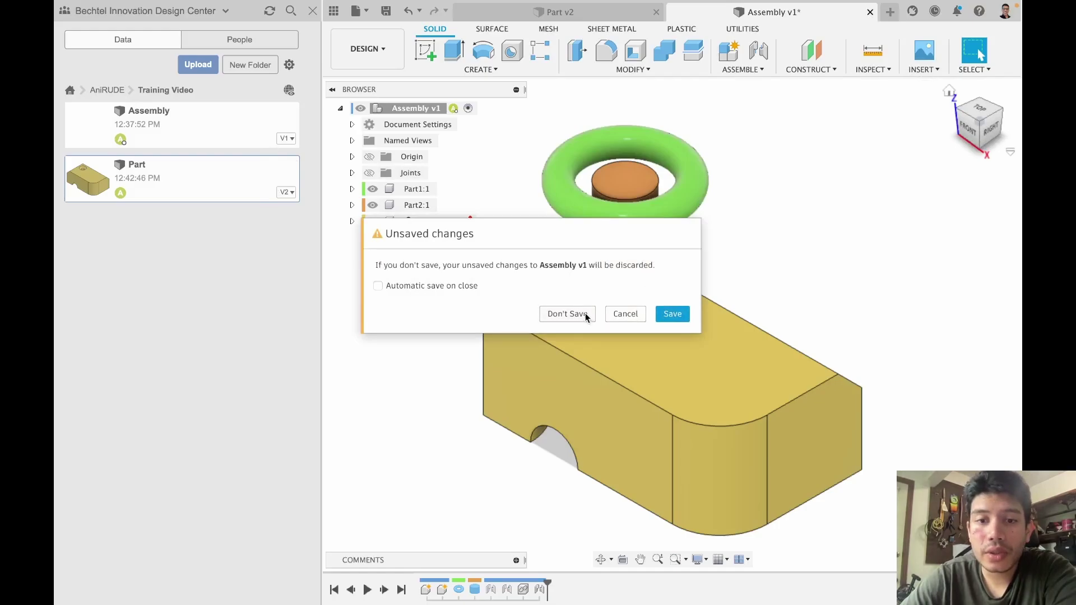
left_click(672, 314)
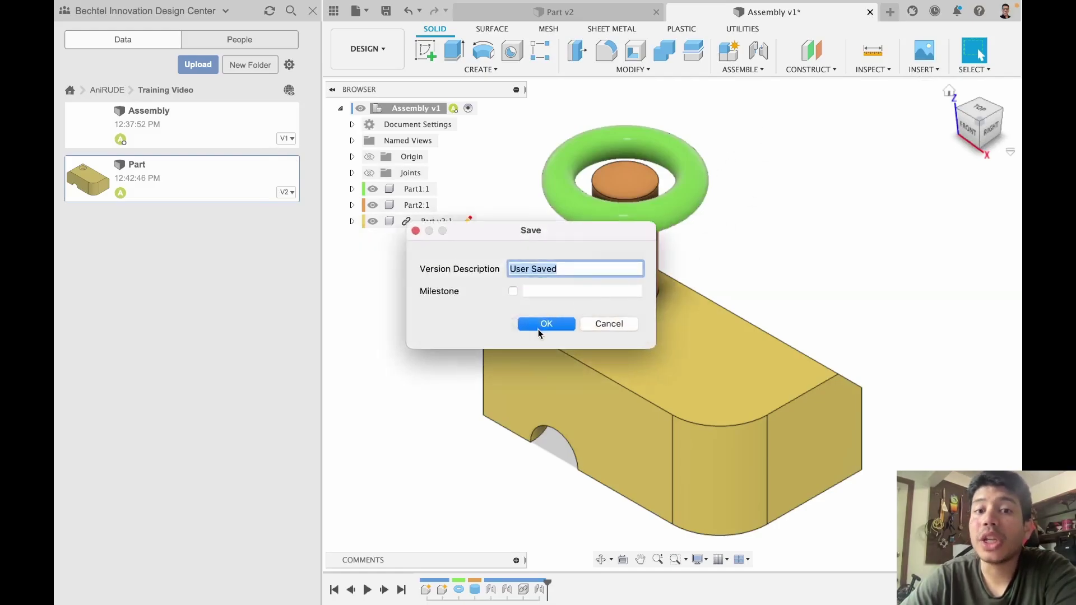
left_click(546, 324)
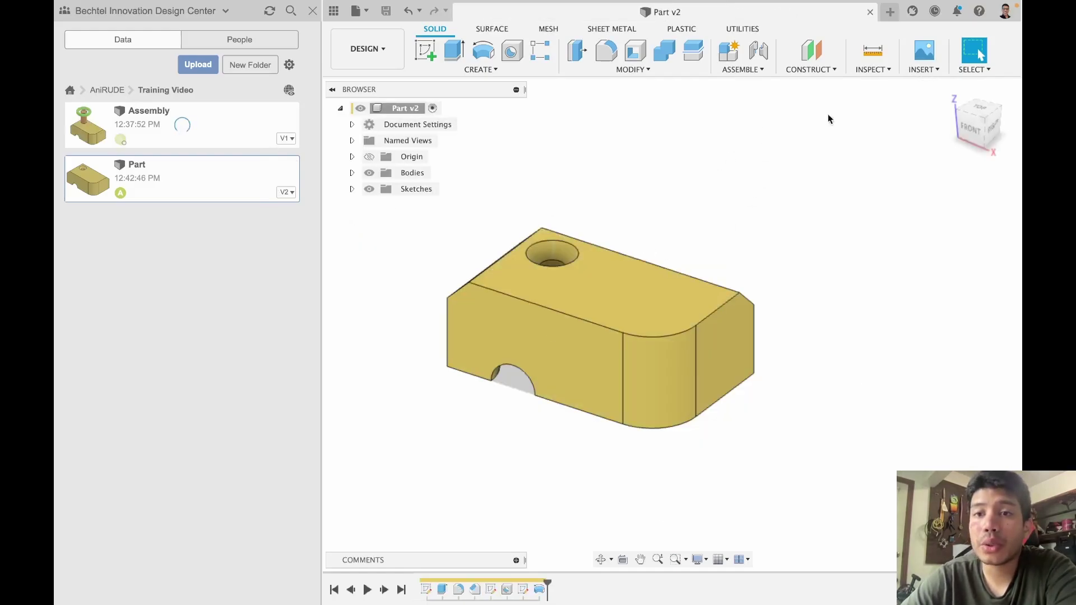
left_click(871, 12)
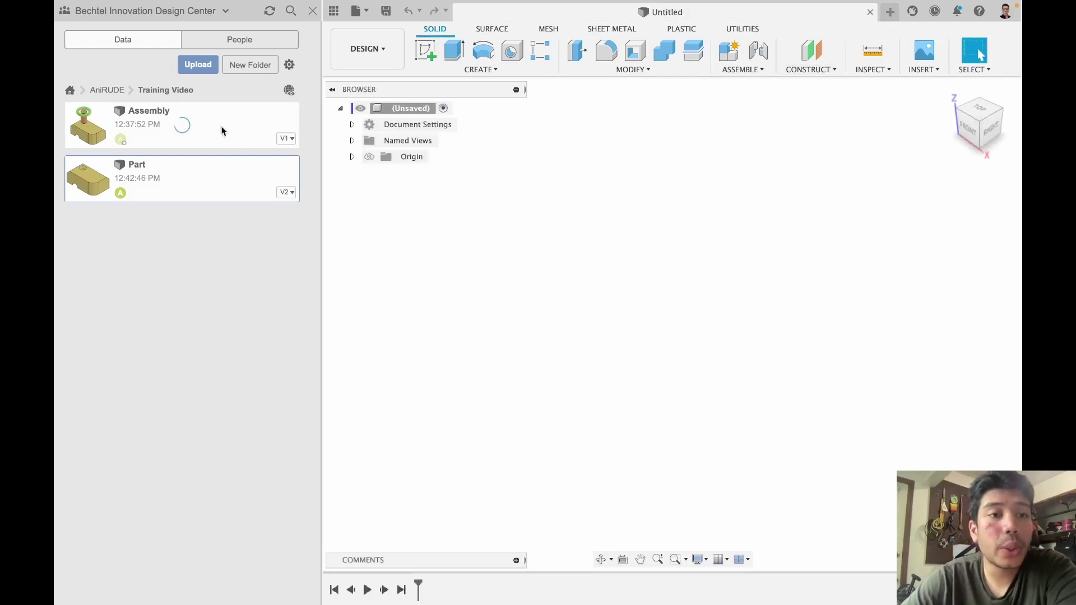
Upload 9132K23_Torque-Limiting Coupling.STEP from Downloads to the Training Video folder and close the job status.
left_click(204, 68)
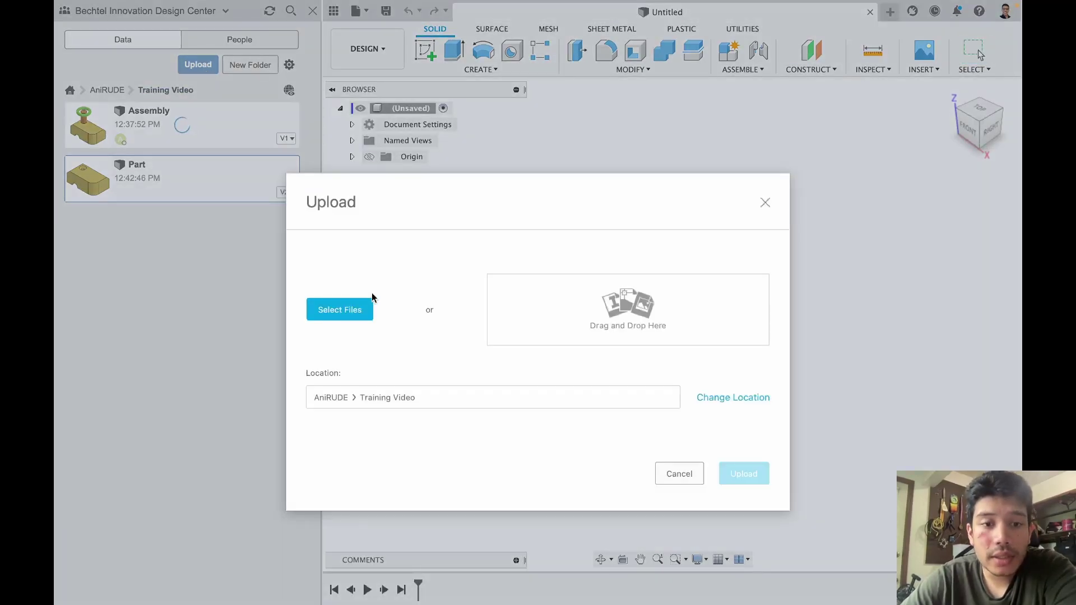
left_click(356, 308)
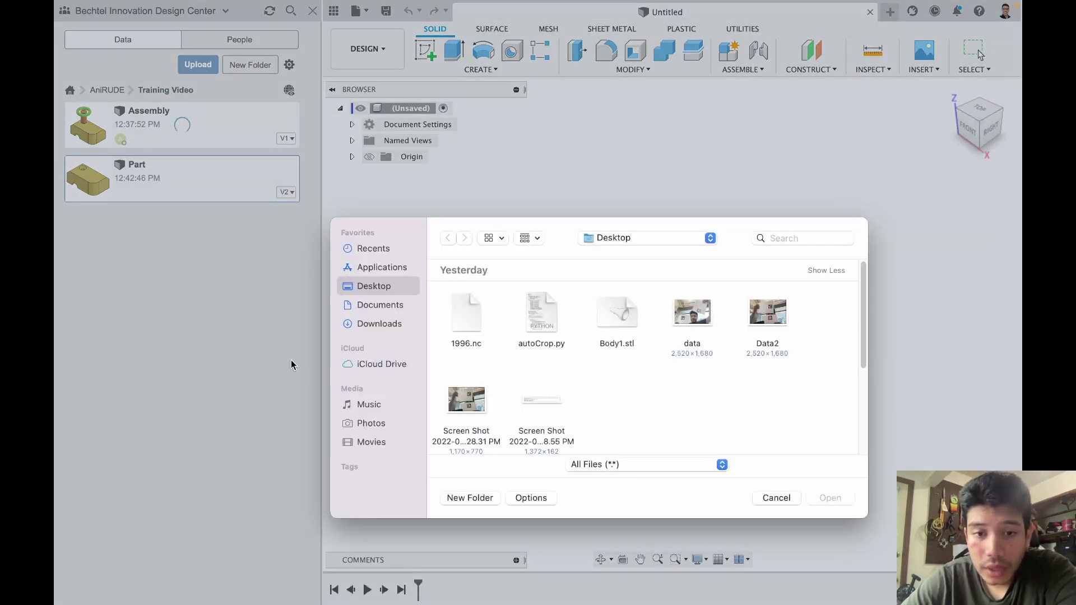
left_click(379, 324)
left_click(455, 331)
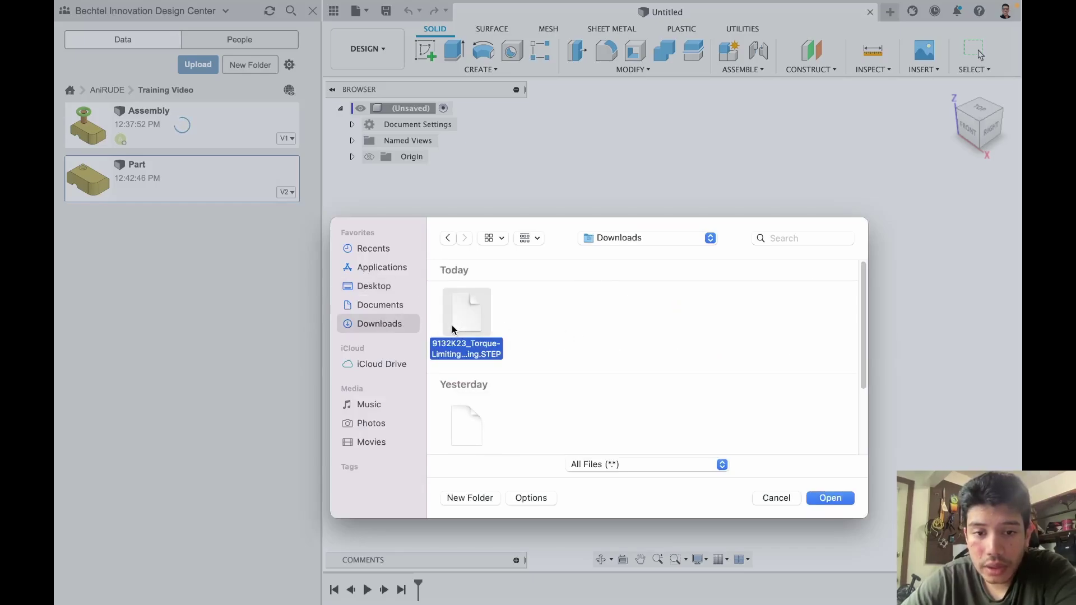
left_click(818, 498)
left_click(878, 554)
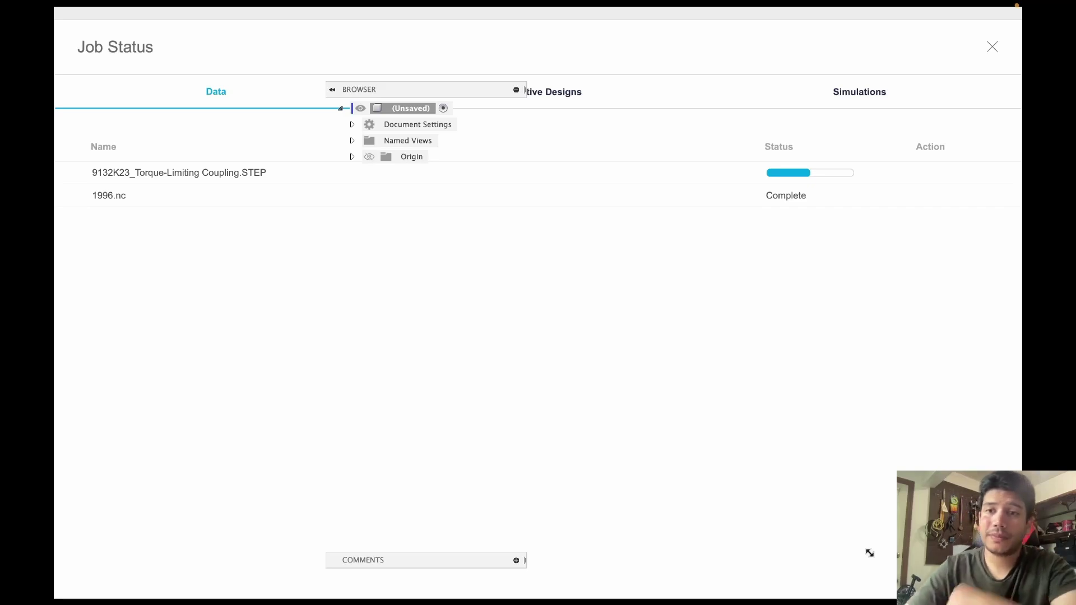
left_click(991, 48)
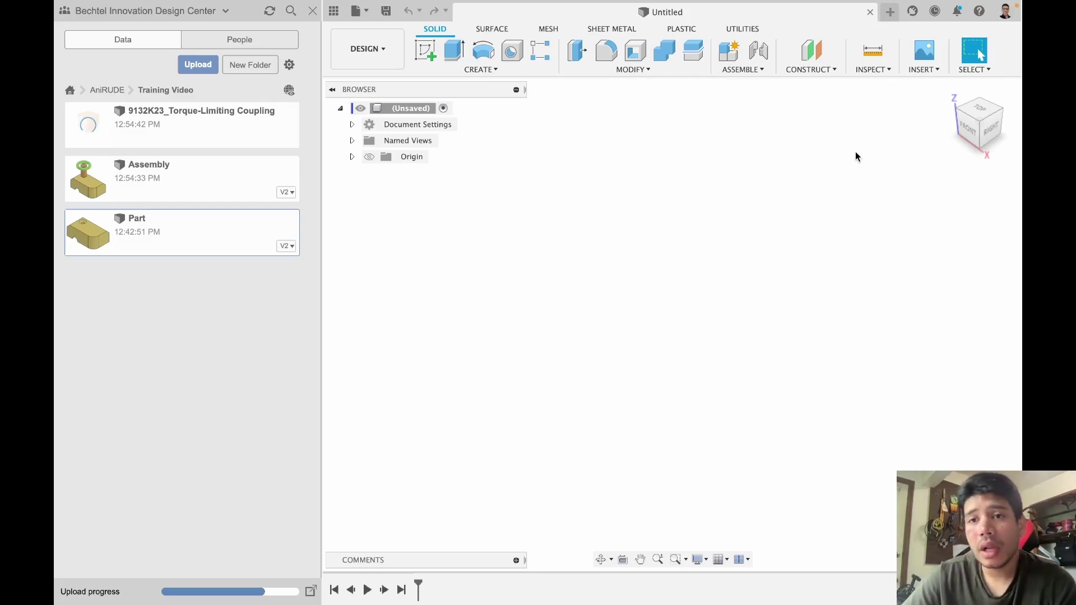
left_click(922, 71)
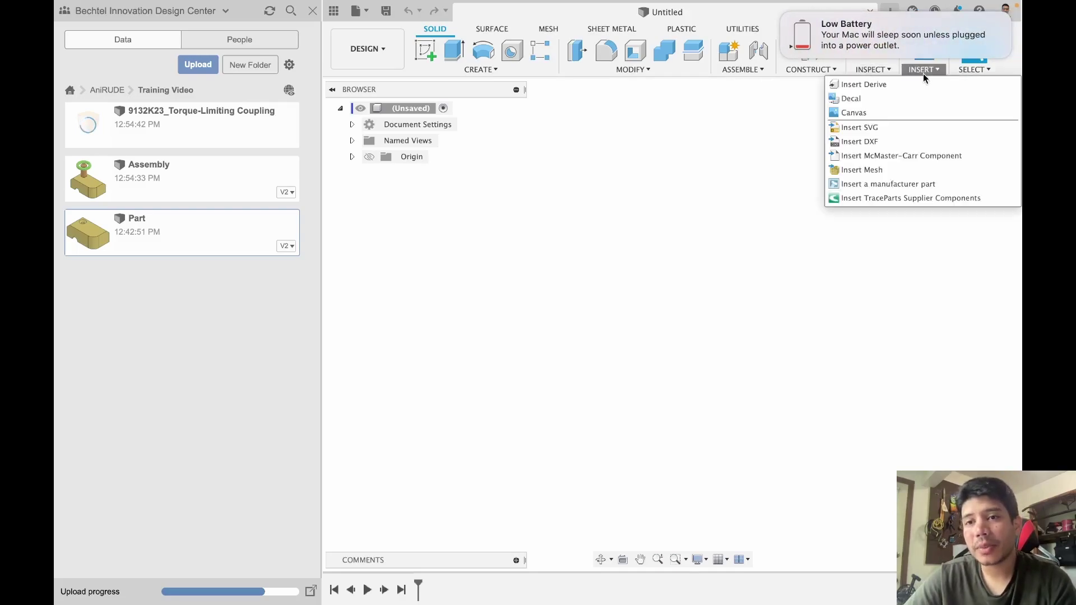
left_click(872, 70)
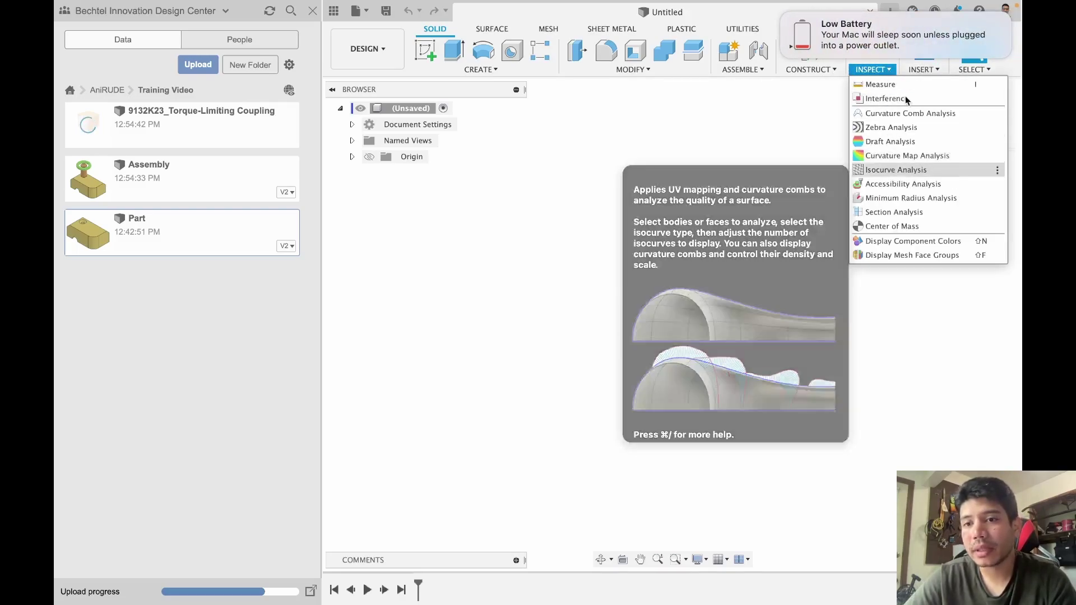
left_click(923, 69)
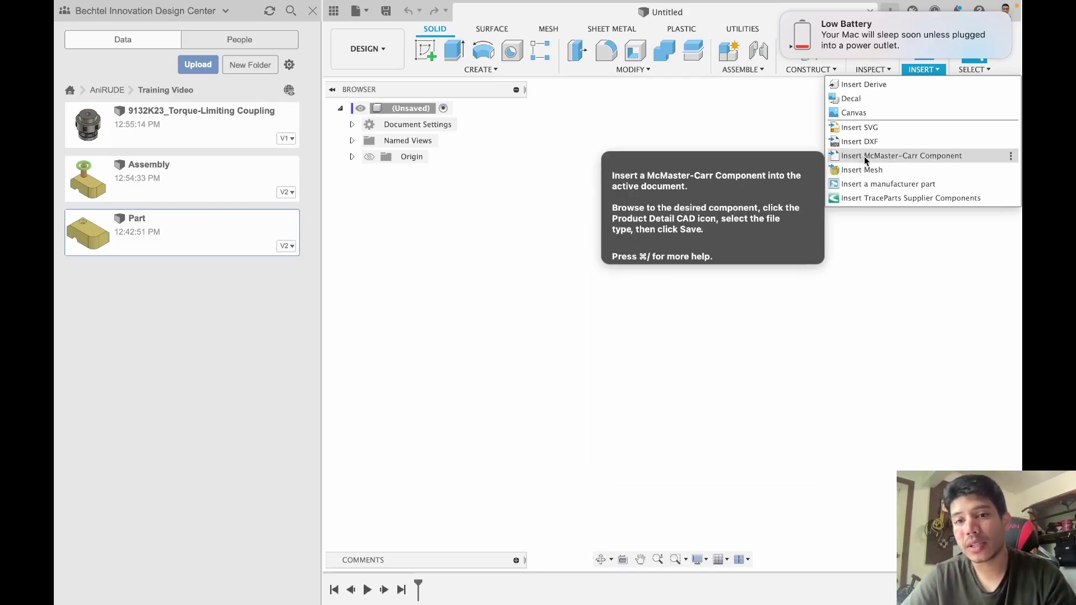
left_click(724, 342)
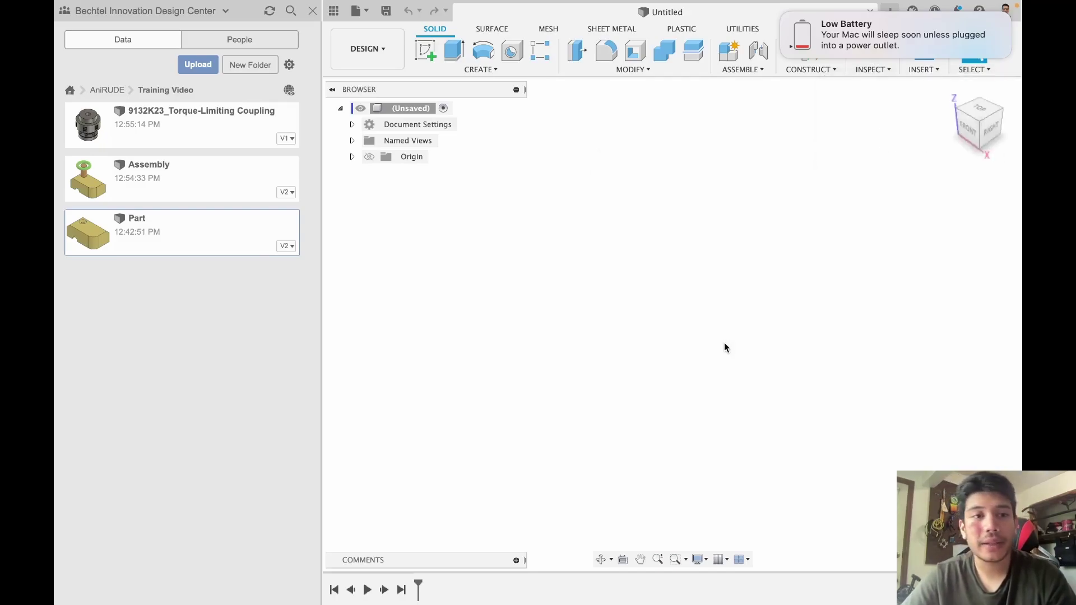
Open the uploaded torque-limiting coupling and the Part design from the project folder, and compare the two documents.
left_click(193, 127)
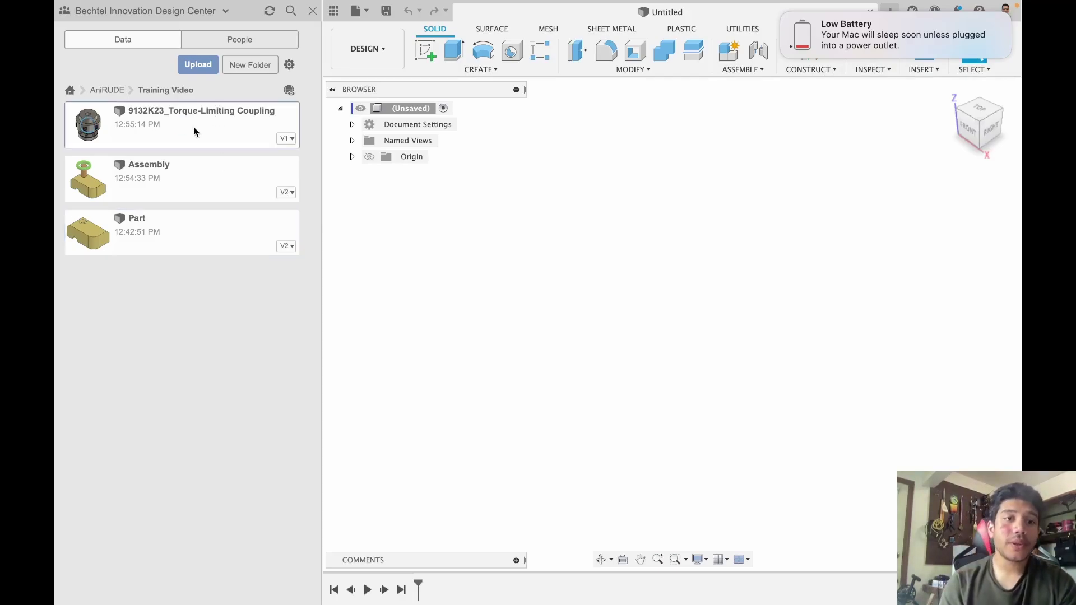
double_click(205, 127)
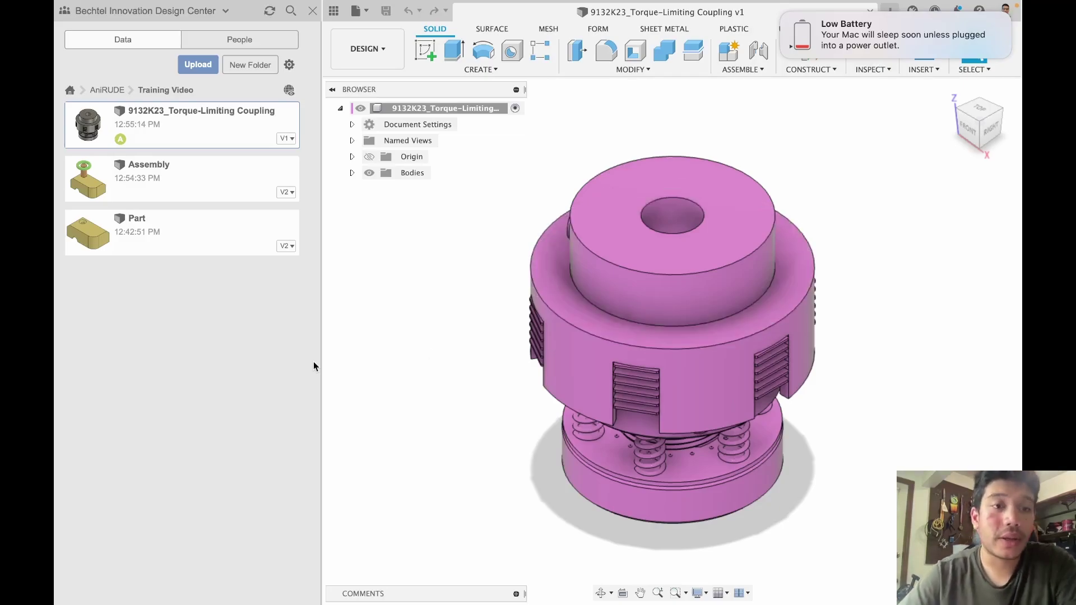
left_click(178, 236)
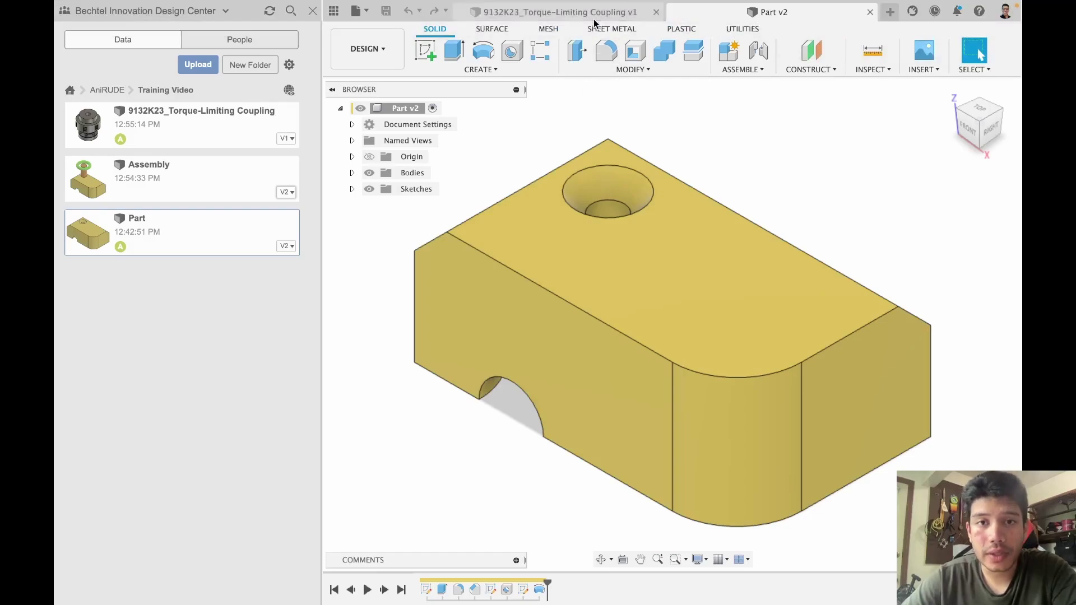
left_click(594, 14)
left_click(737, 16)
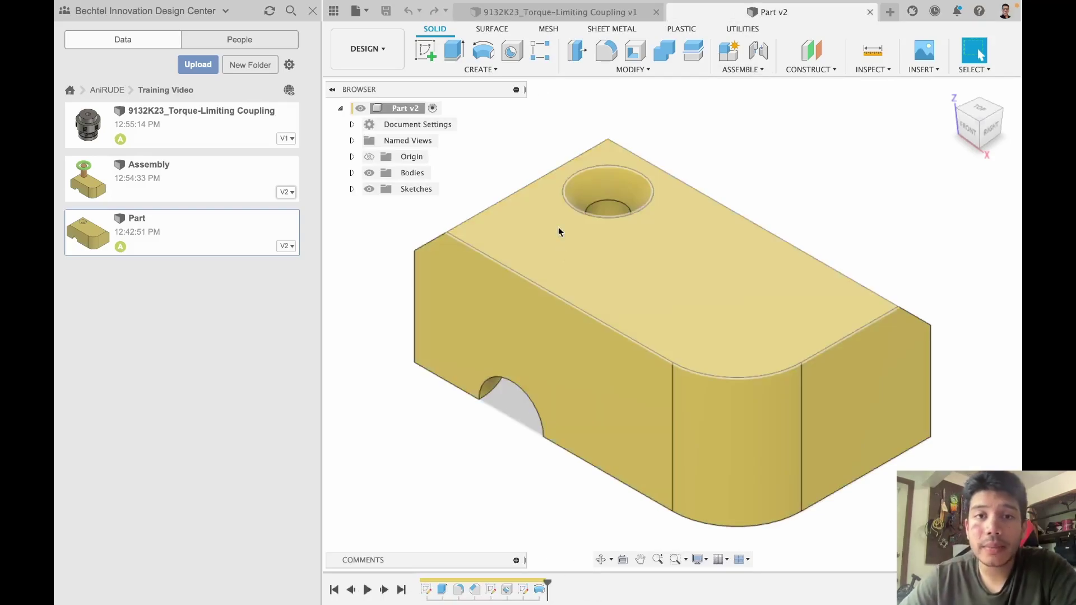
Turn on Capture Design History for the torque-limiting coupling design.
left_click(521, 12)
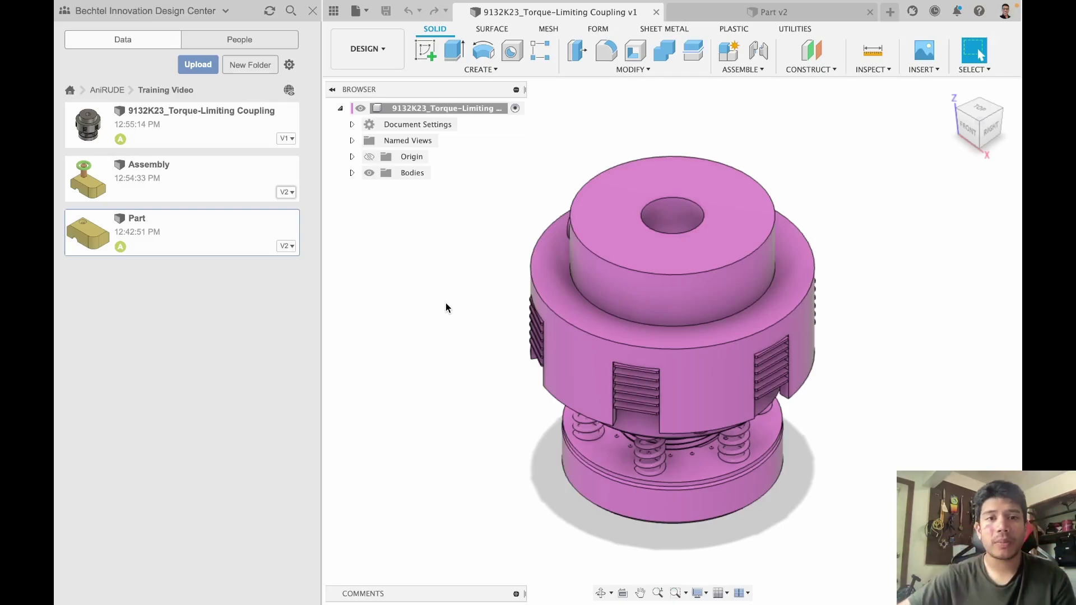
right_click(458, 113)
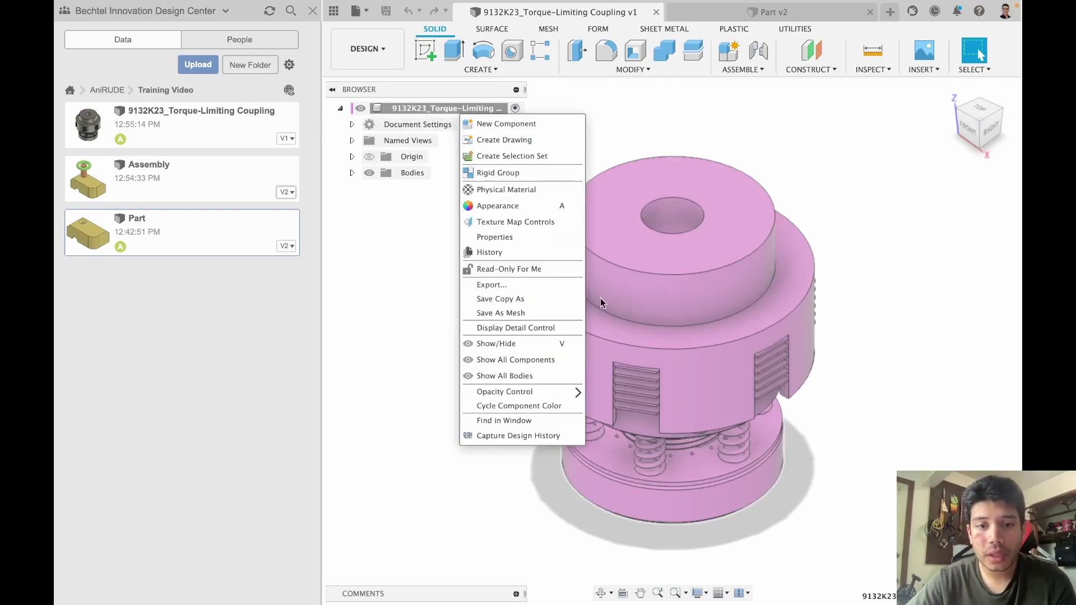
left_click(553, 436)
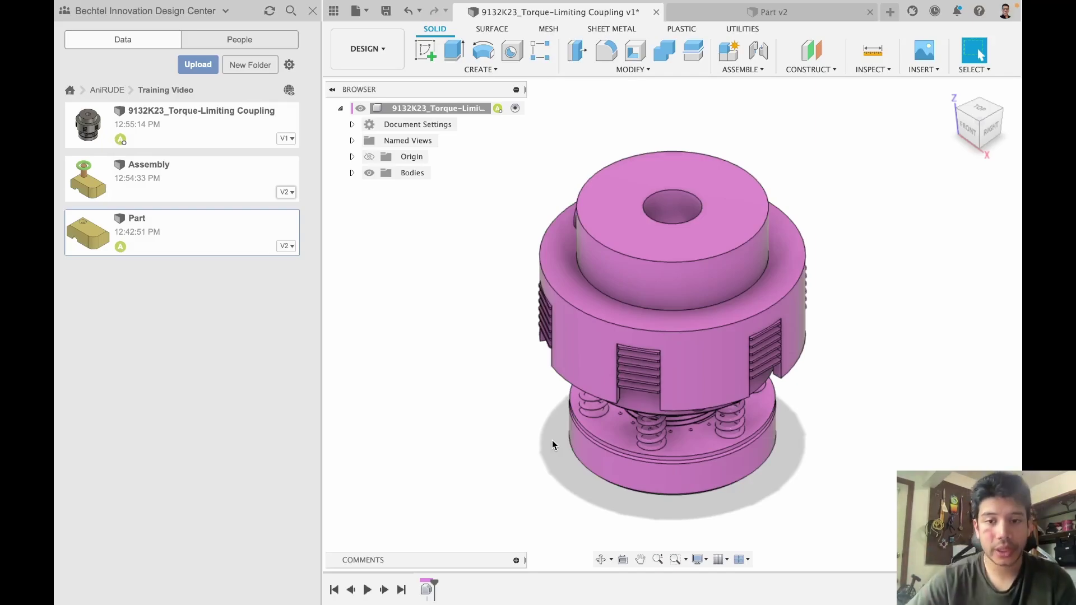
Compare the coupling's timeline with the feature timeline of the Part design.
mouse_move(637, 519)
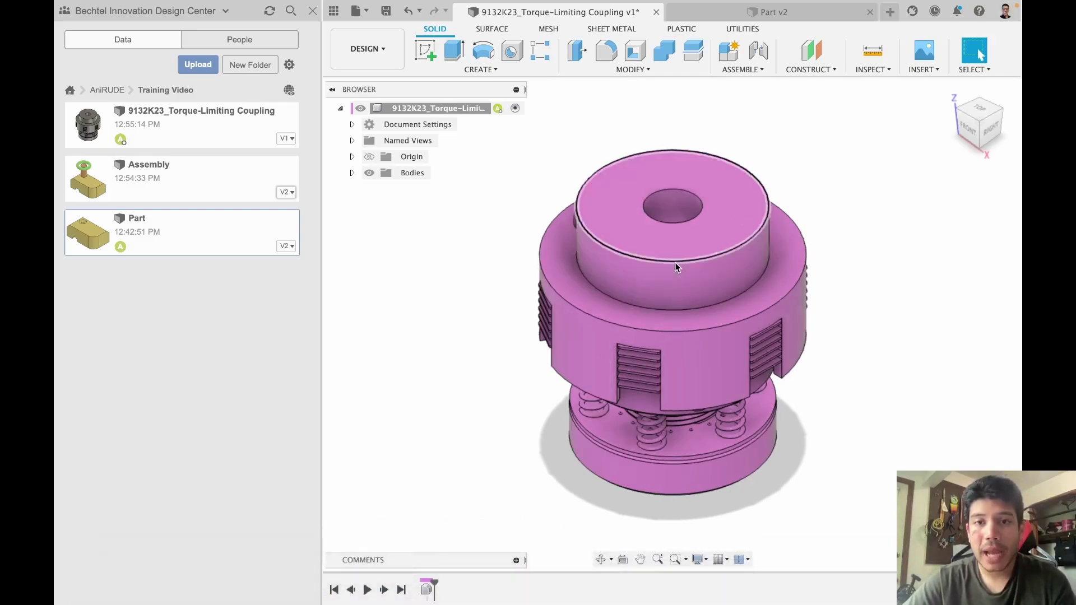
left_click(748, 11)
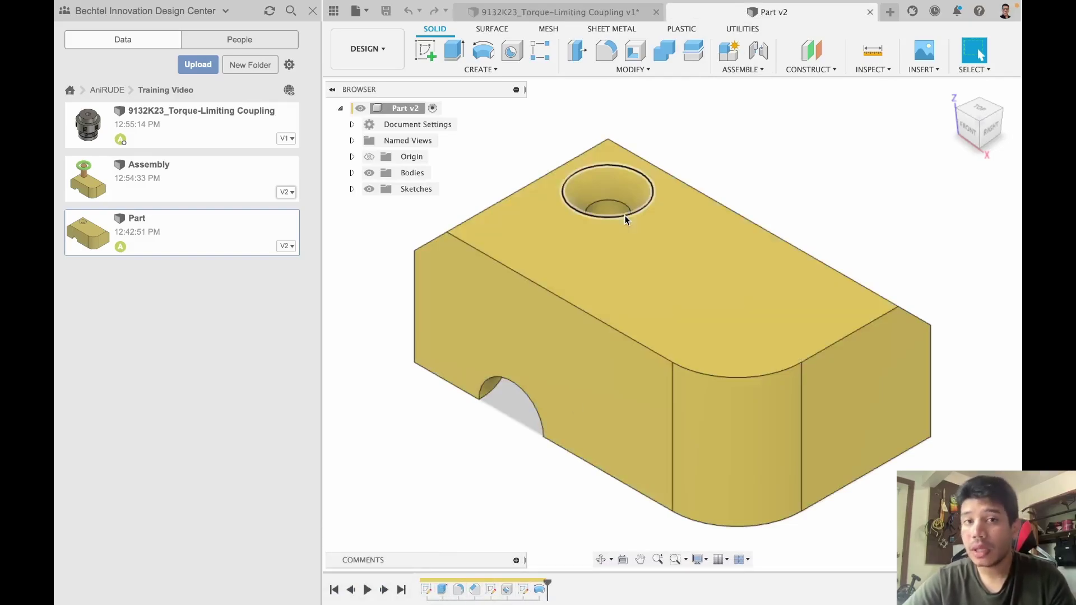
left_click(605, 14)
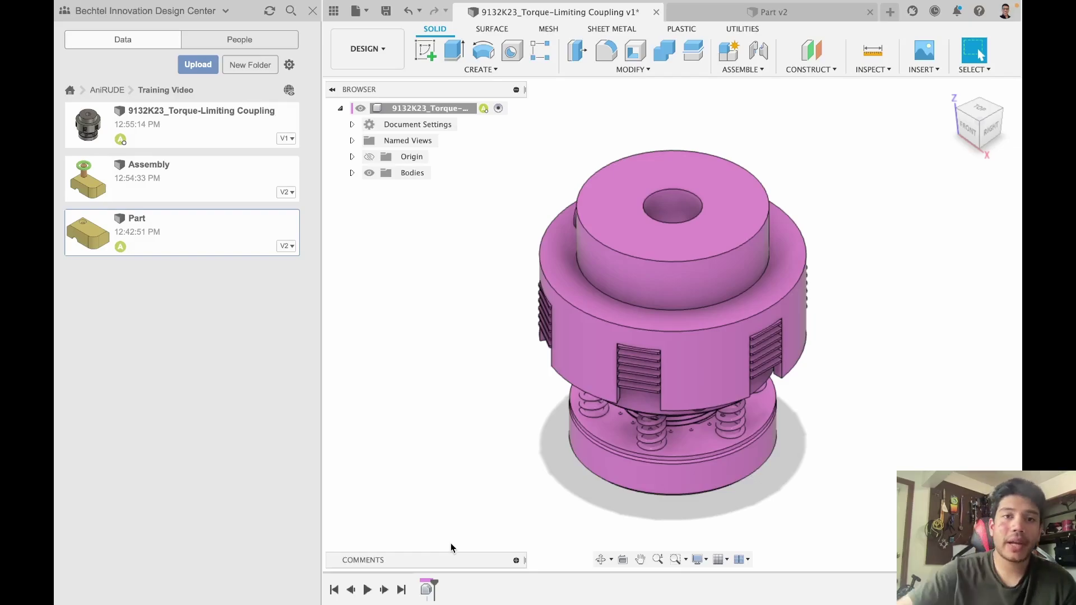
Cut a 1.10-inch-deep countersunk hole with an 82° angle beside the bore on the coupling's top face, and inspect its timeline feature.
left_click(512, 50)
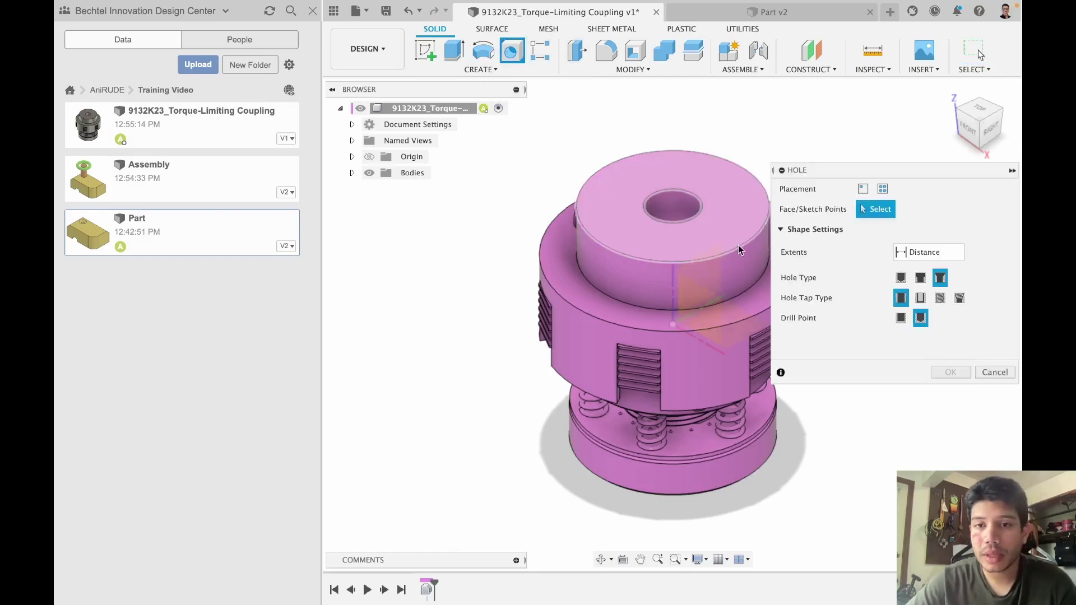
left_click(728, 232)
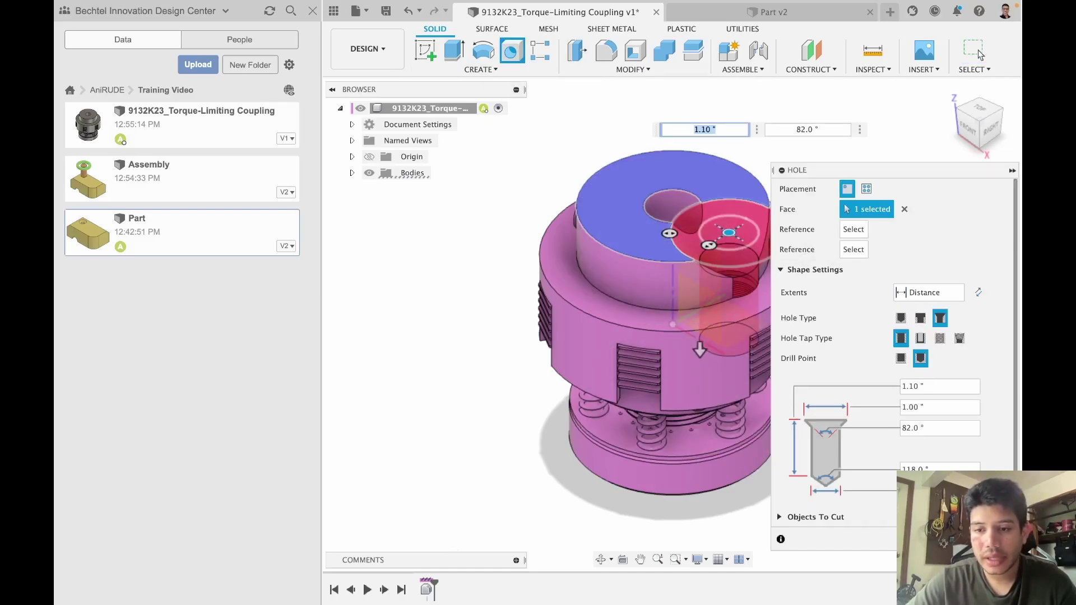
left_click(980, 54)
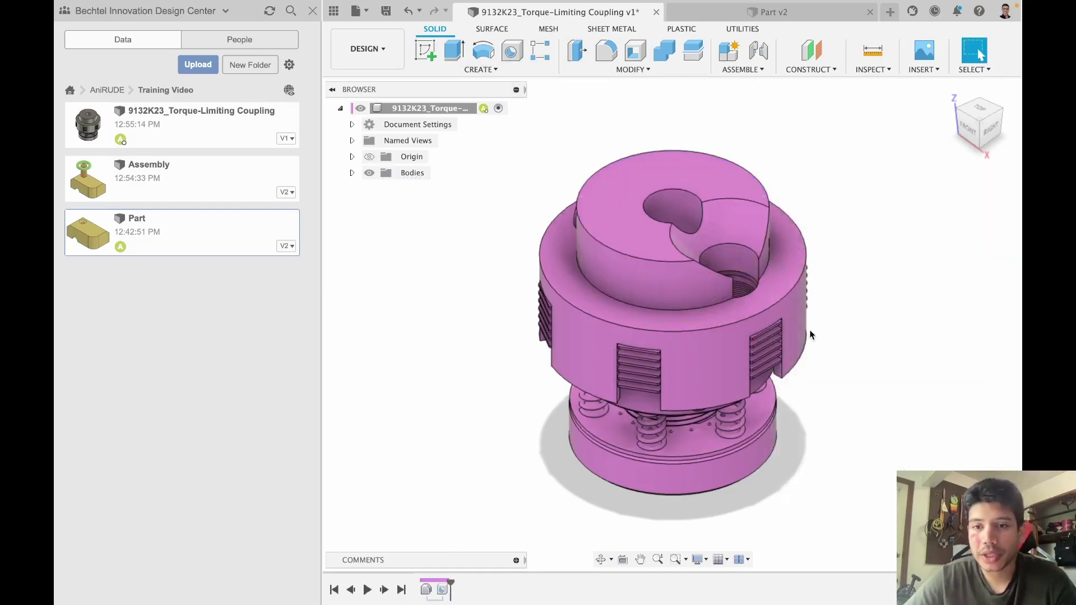
left_click(443, 592)
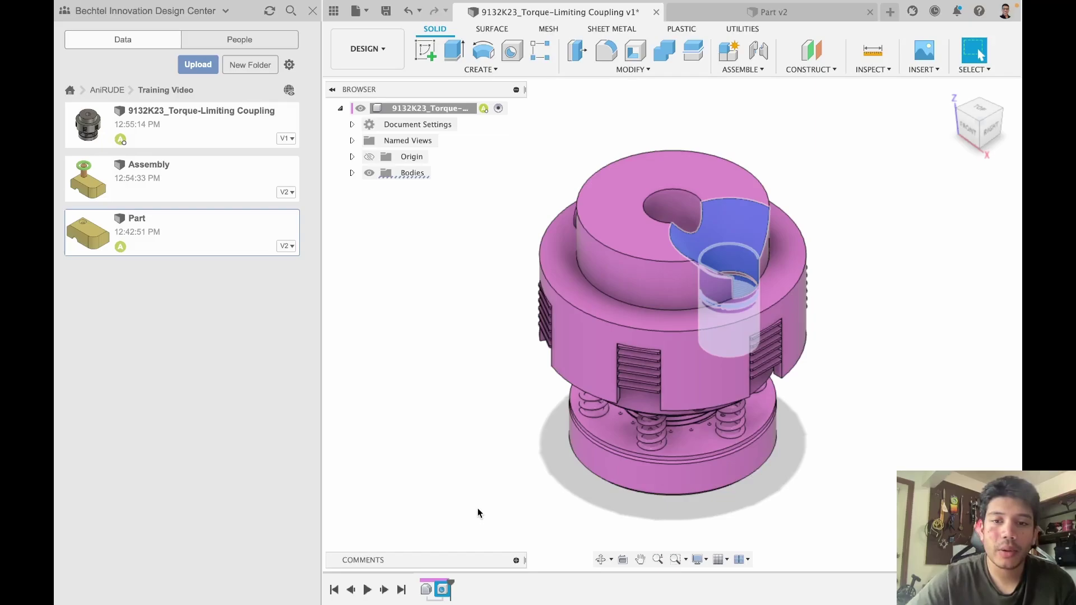
left_click(472, 464)
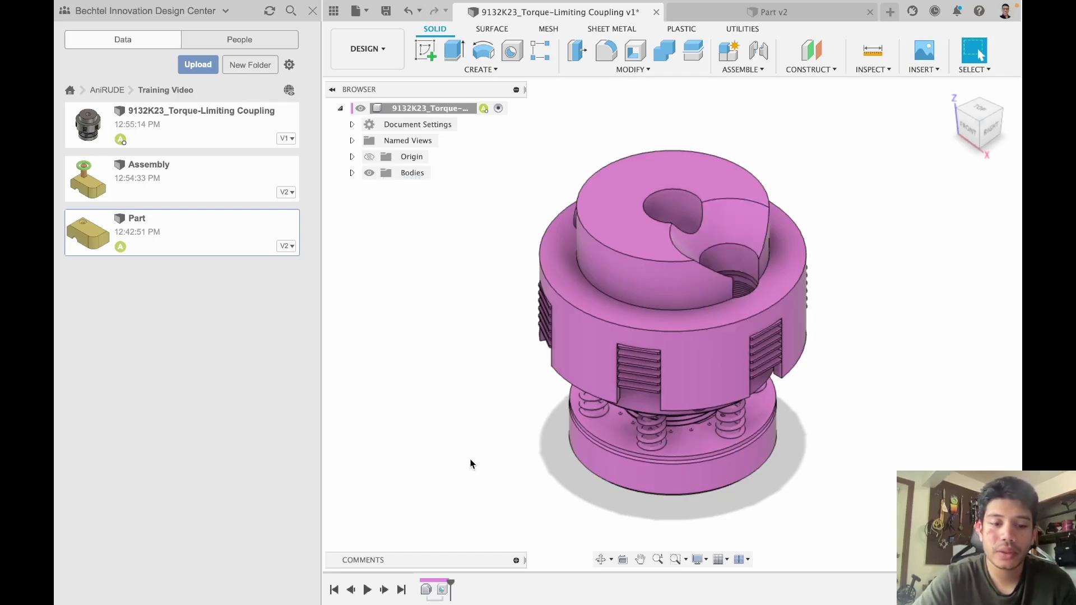
Undo the countersunk hole and view the coupling from below.
key("ctrl+z")
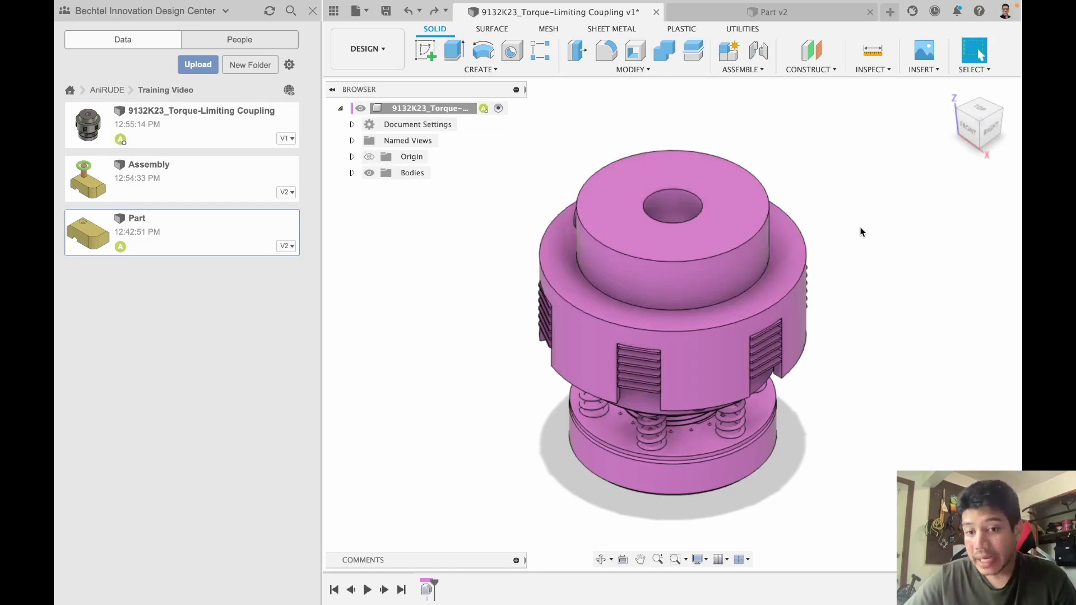
left_click(980, 146)
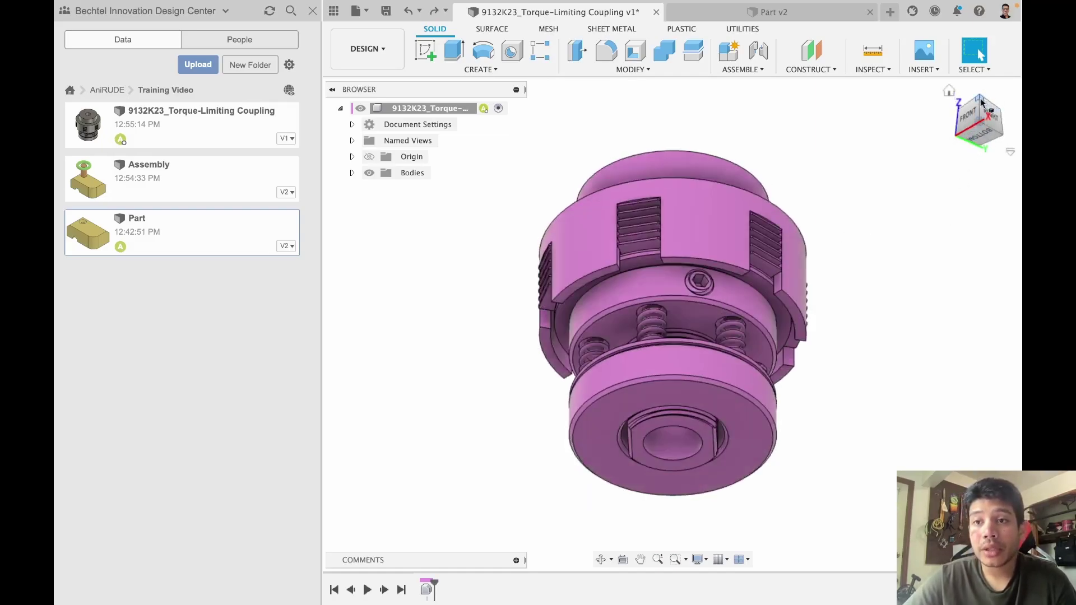
Return to a view of the coupling from above and look through its full list of bodies.
left_click(981, 101)
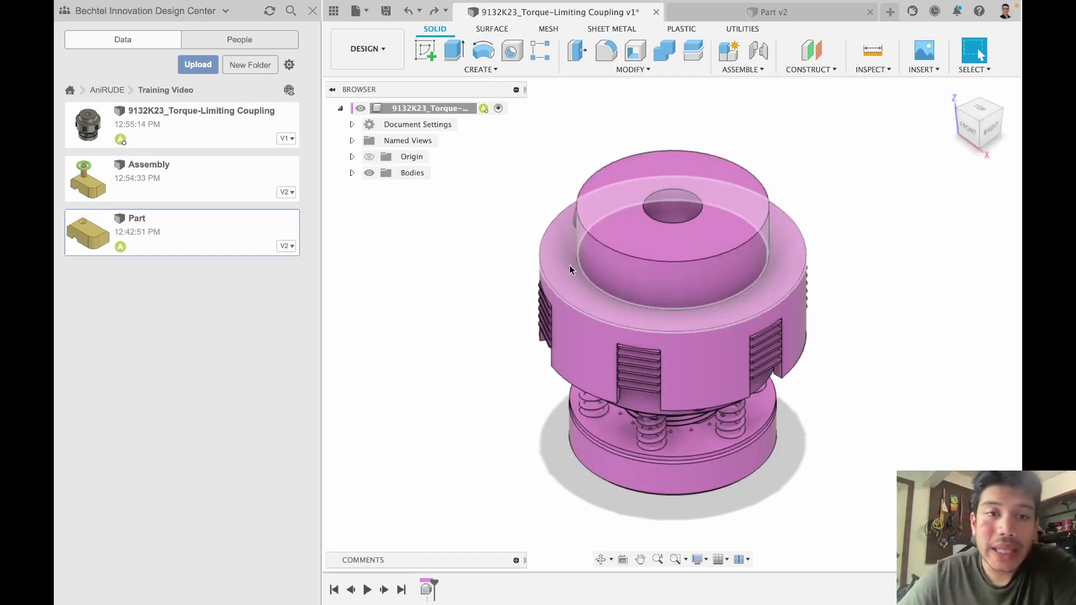
left_click(351, 174)
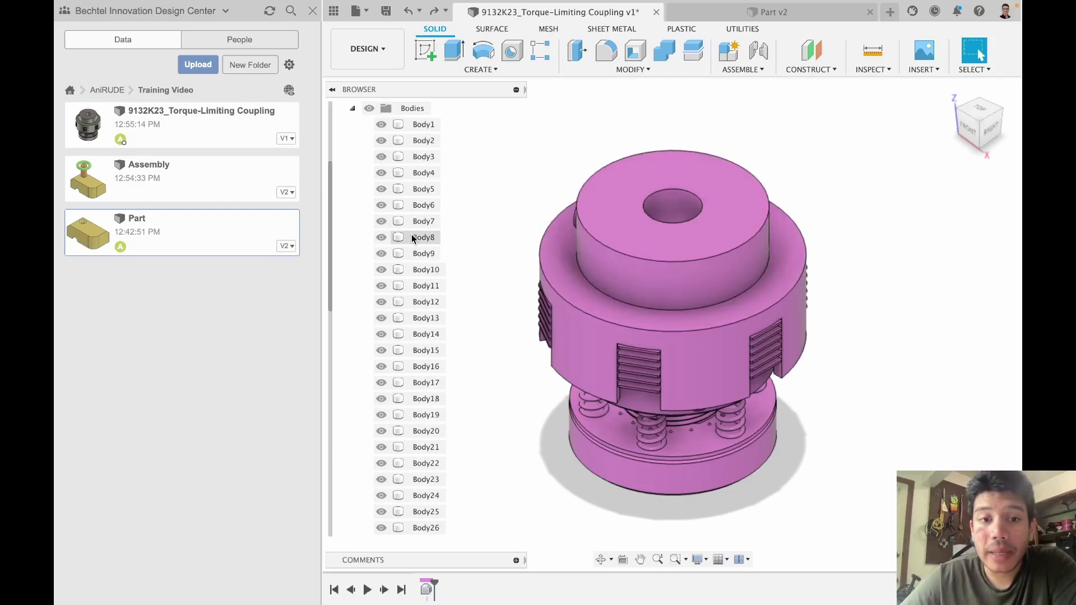
scroll(412, 238, "down", 5)
scroll(412, 237, "up", 5)
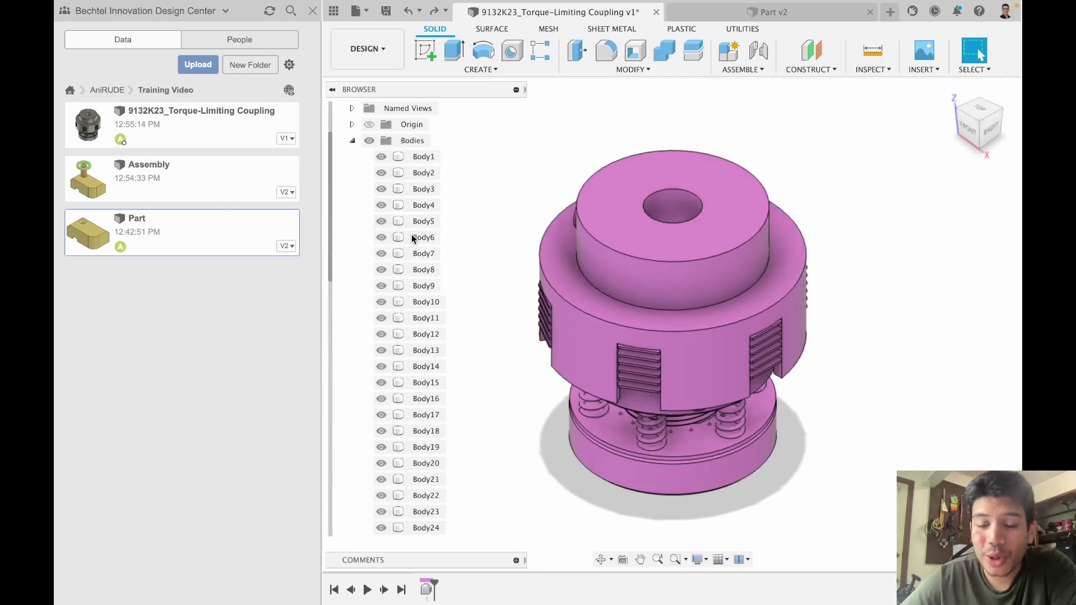
scroll(411, 237, "down", 5)
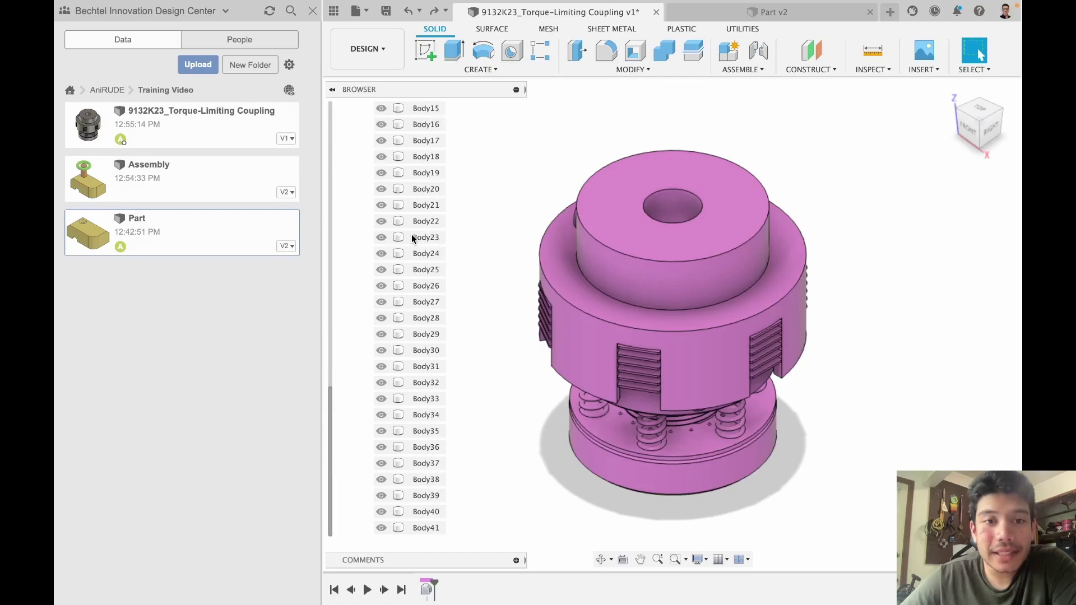
scroll(411, 238, "up", 6)
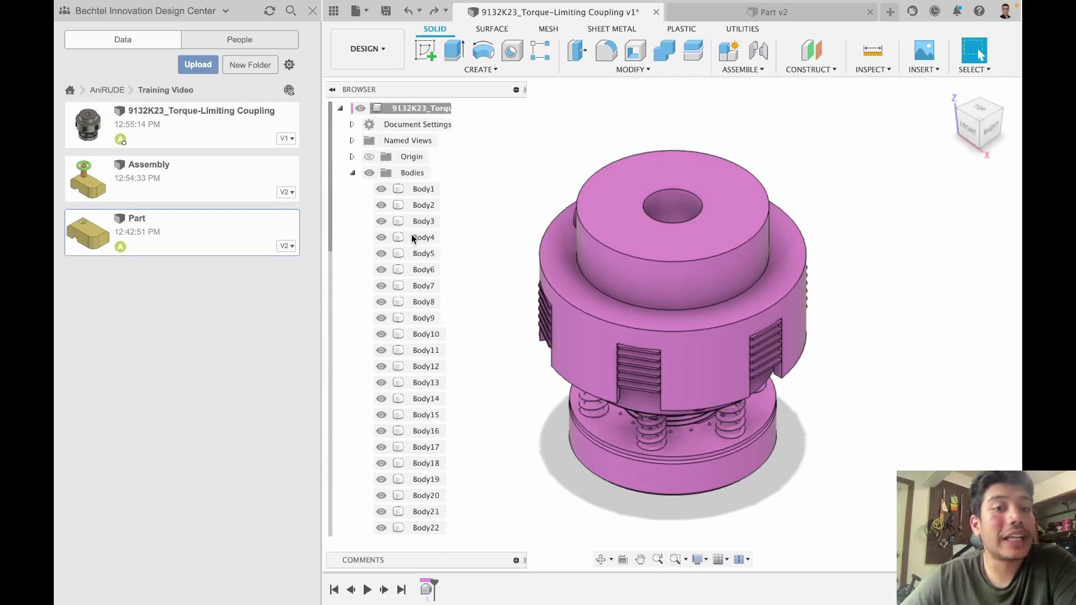
left_click(352, 174)
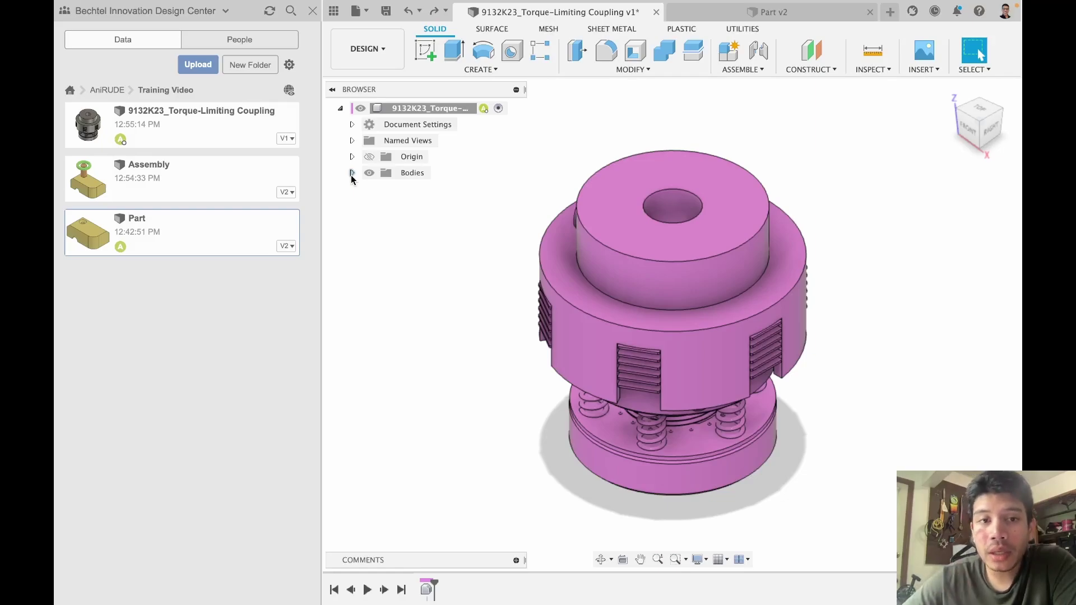
Isolate Body1 of the coupling, inspect it from below and above, and unisolate it.
left_click(352, 173)
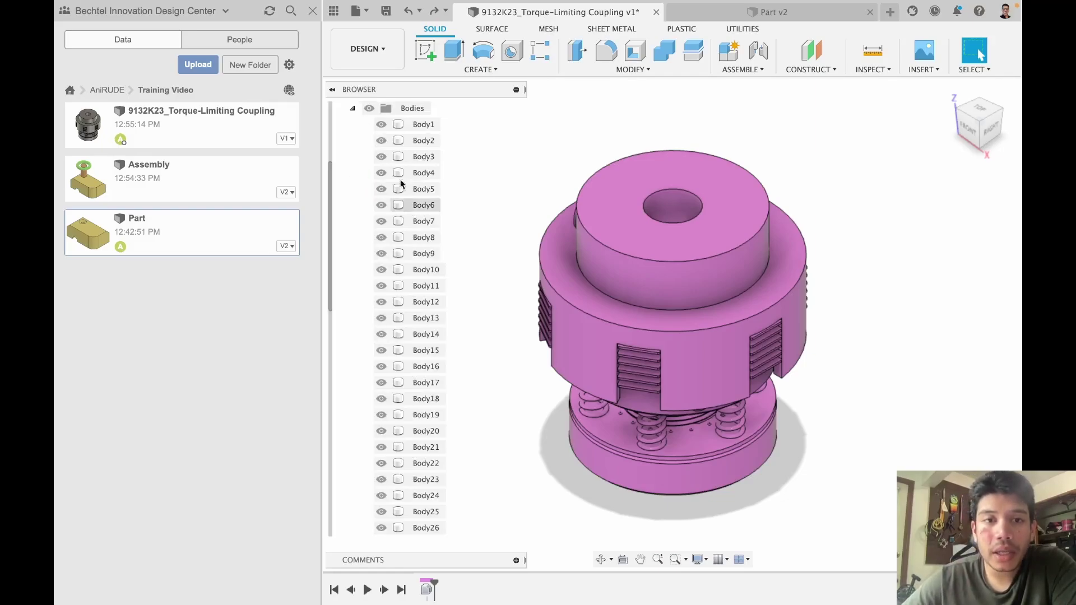
right_click(422, 126)
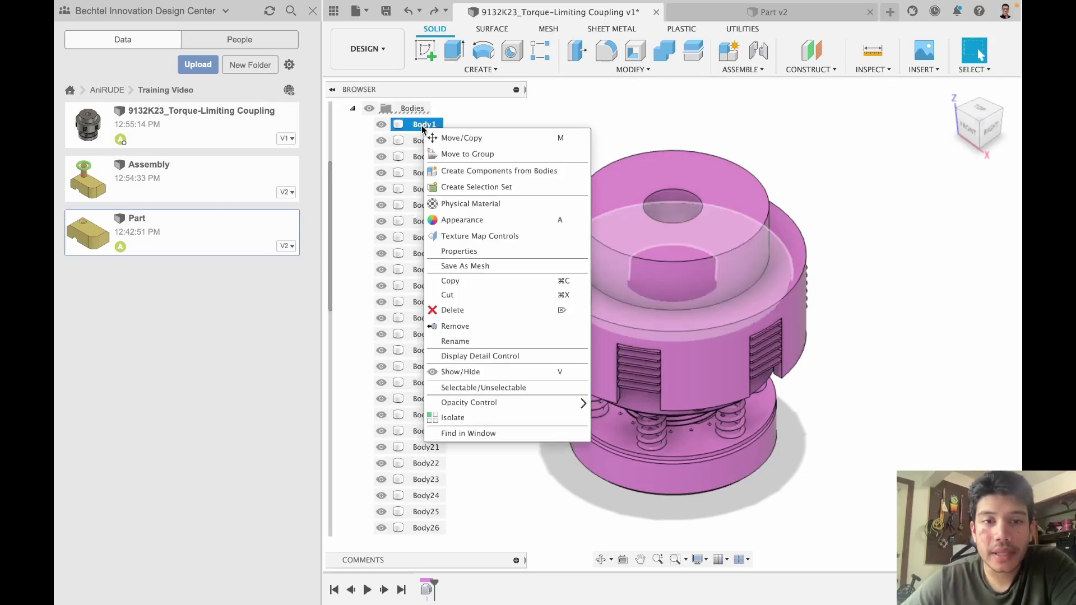
left_click(485, 419)
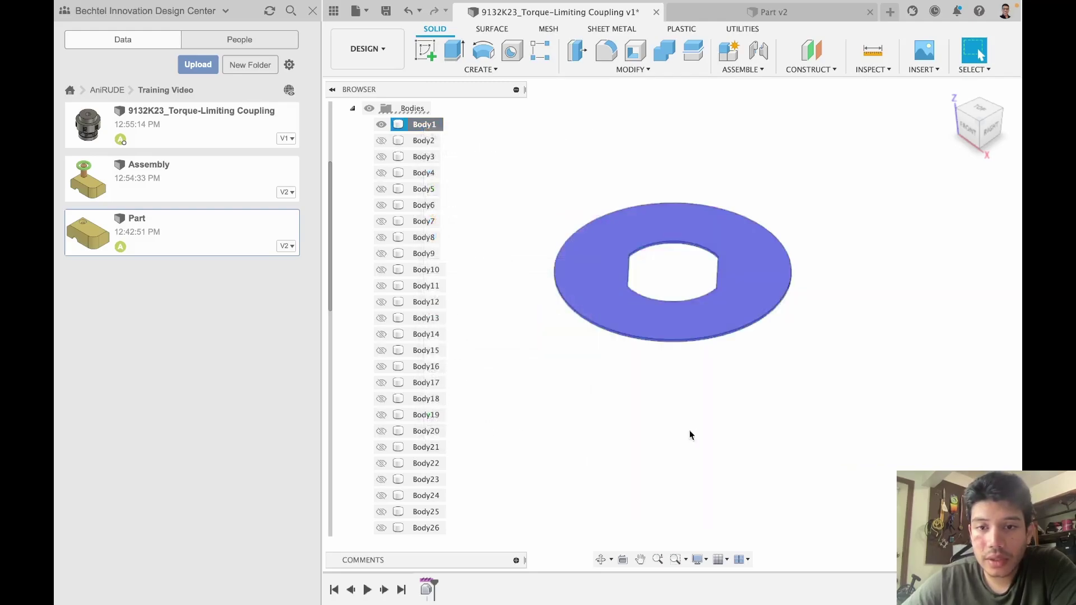
left_click(982, 150)
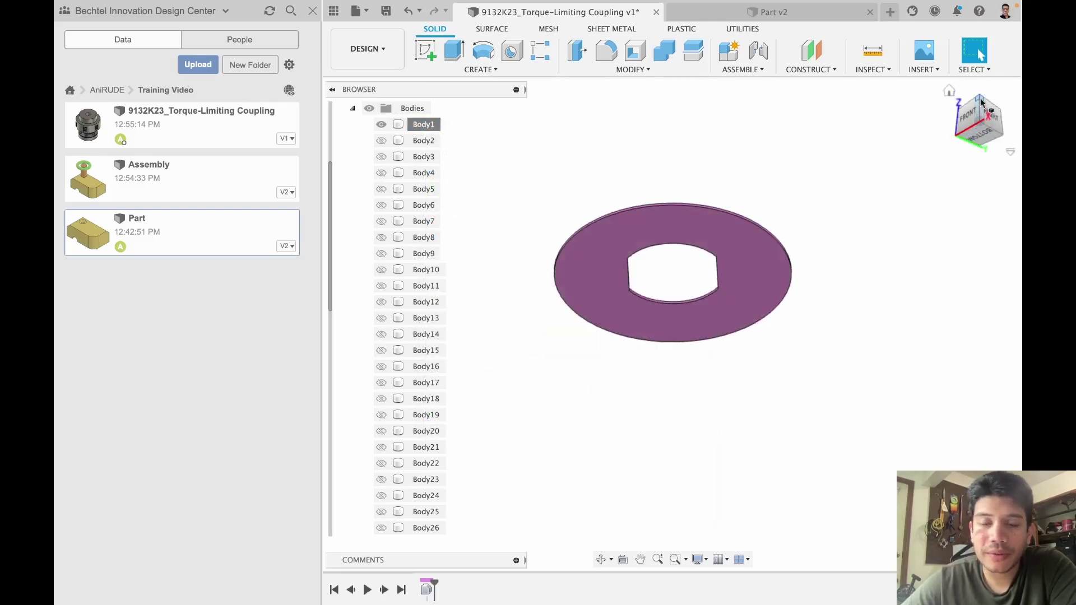
left_click(981, 101)
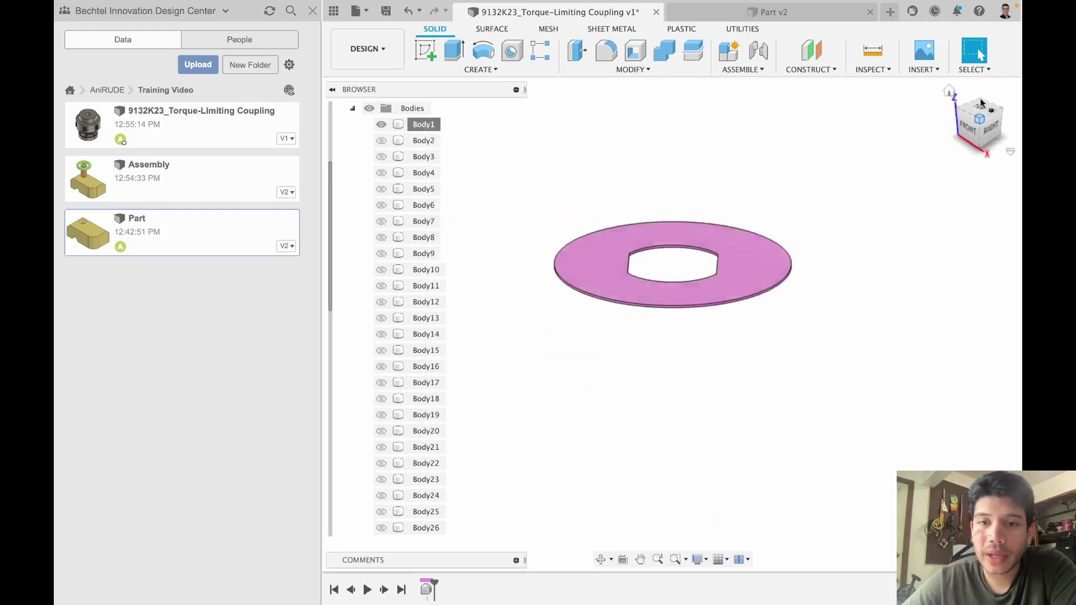
right_click(420, 129)
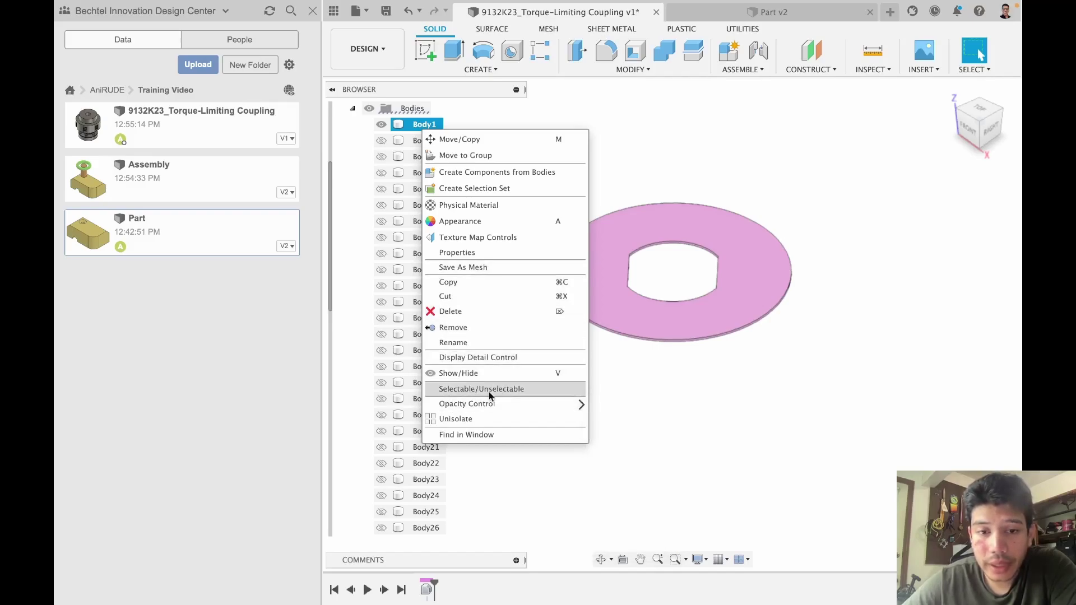
left_click(473, 419)
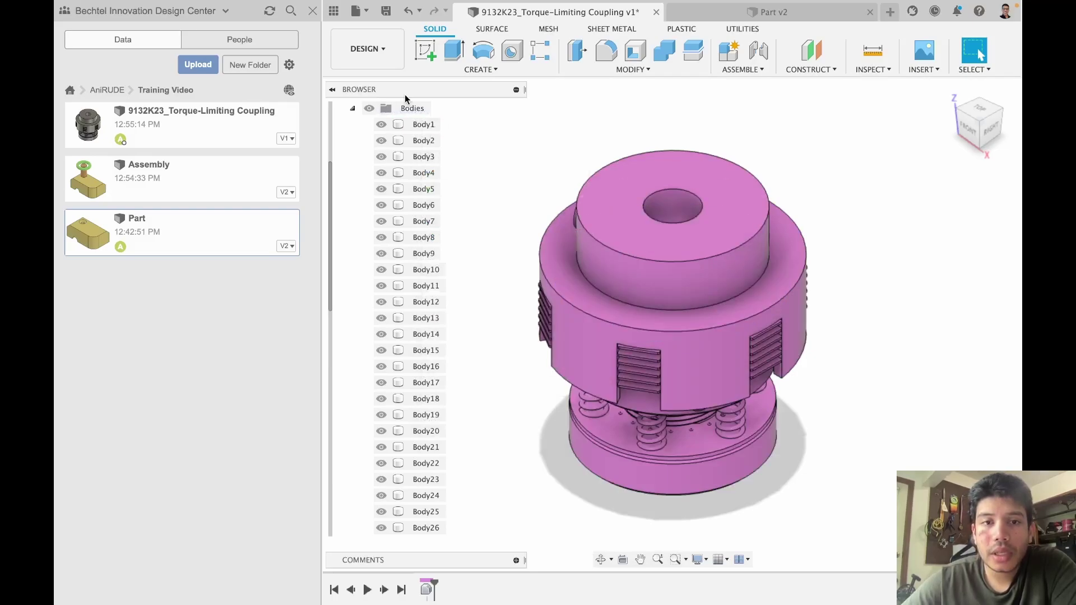
Create a component from Body1 and highlight it, followed by the whole coupling, to compare them in the model.
left_click(352, 108)
left_click(377, 110)
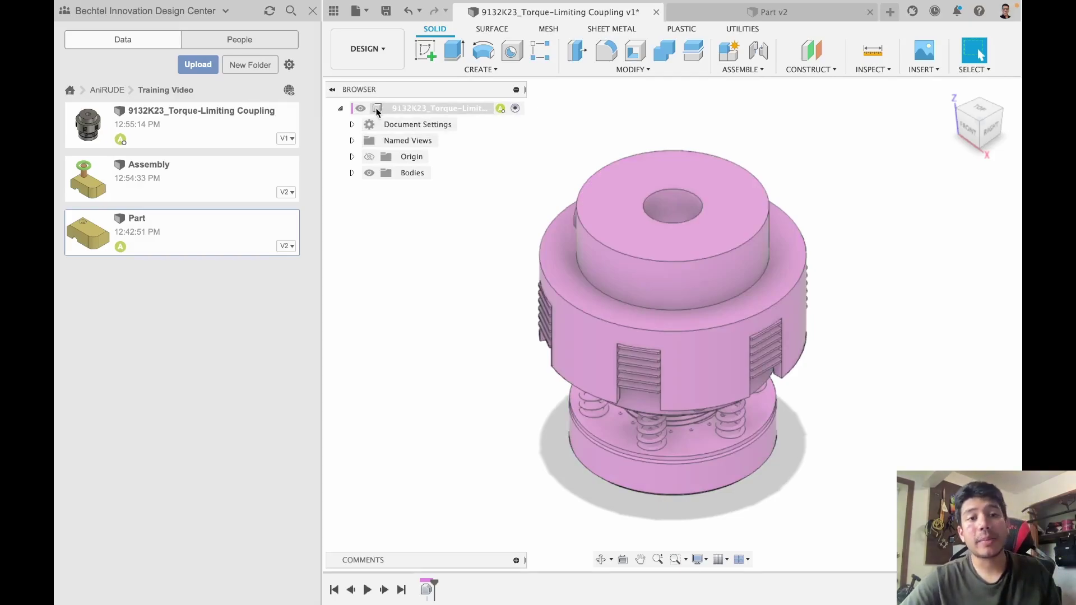
left_click(352, 173)
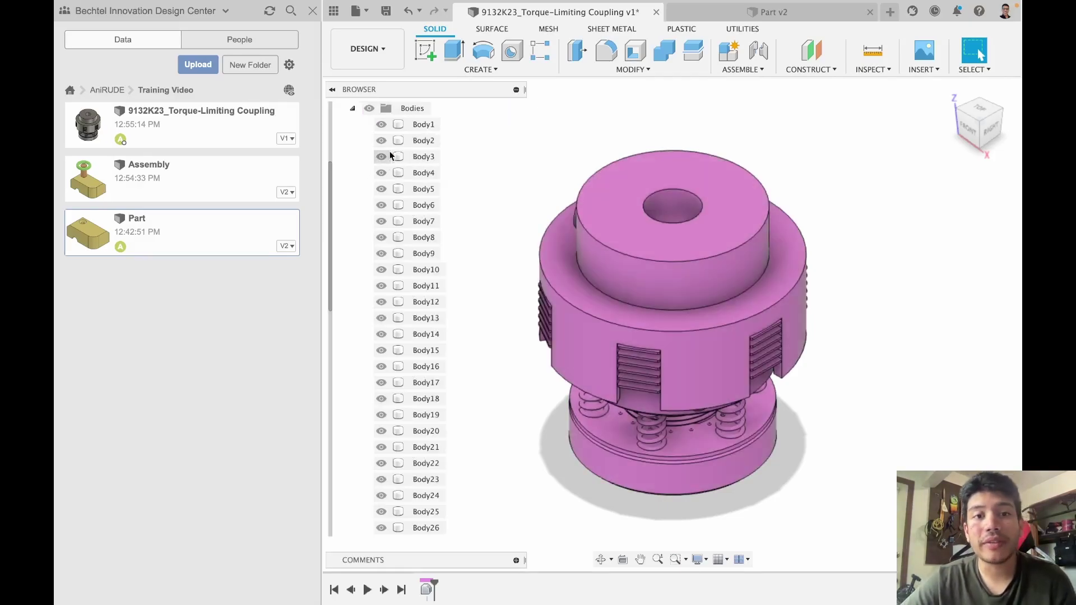
right_click(426, 131)
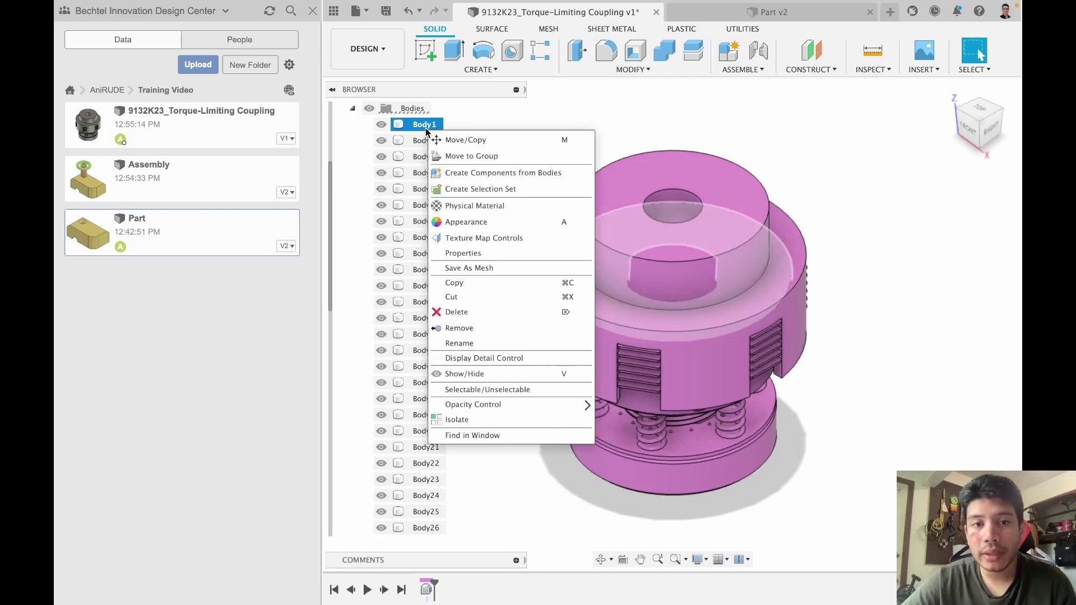
left_click(458, 173)
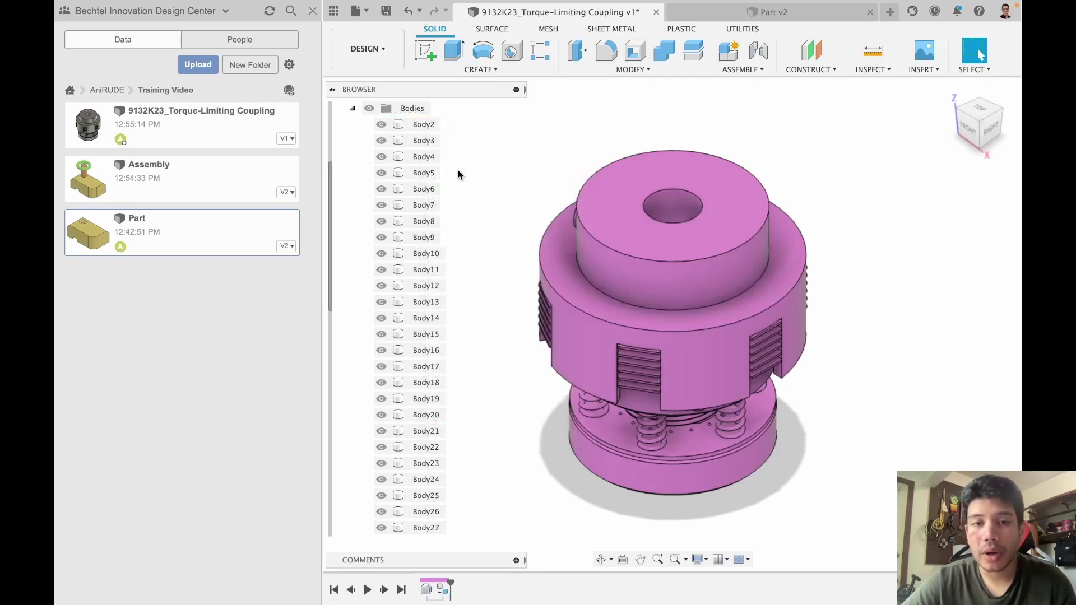
left_click(353, 109)
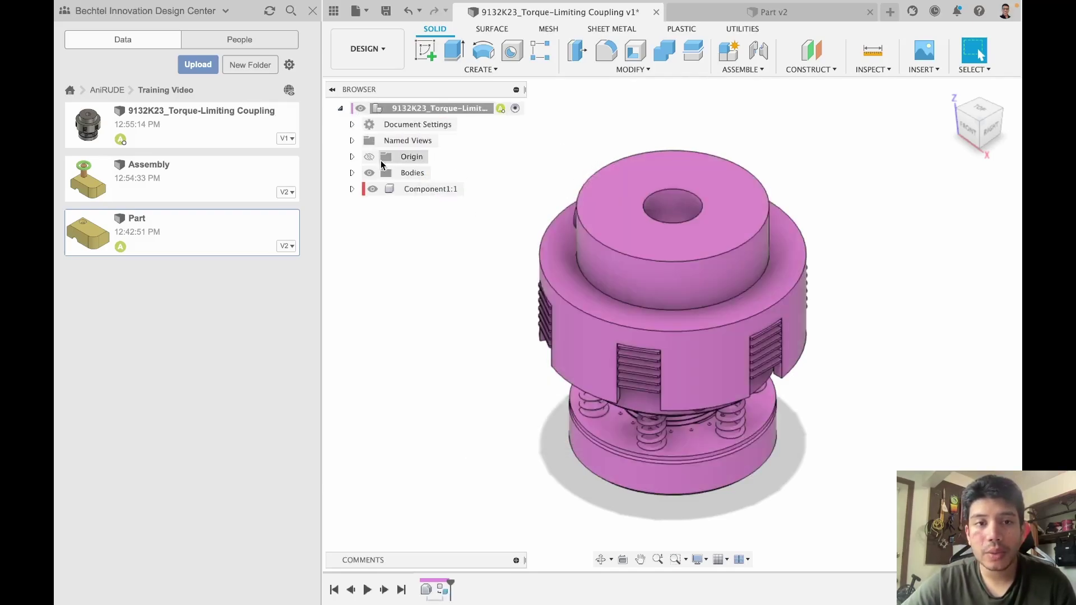
left_click(425, 189)
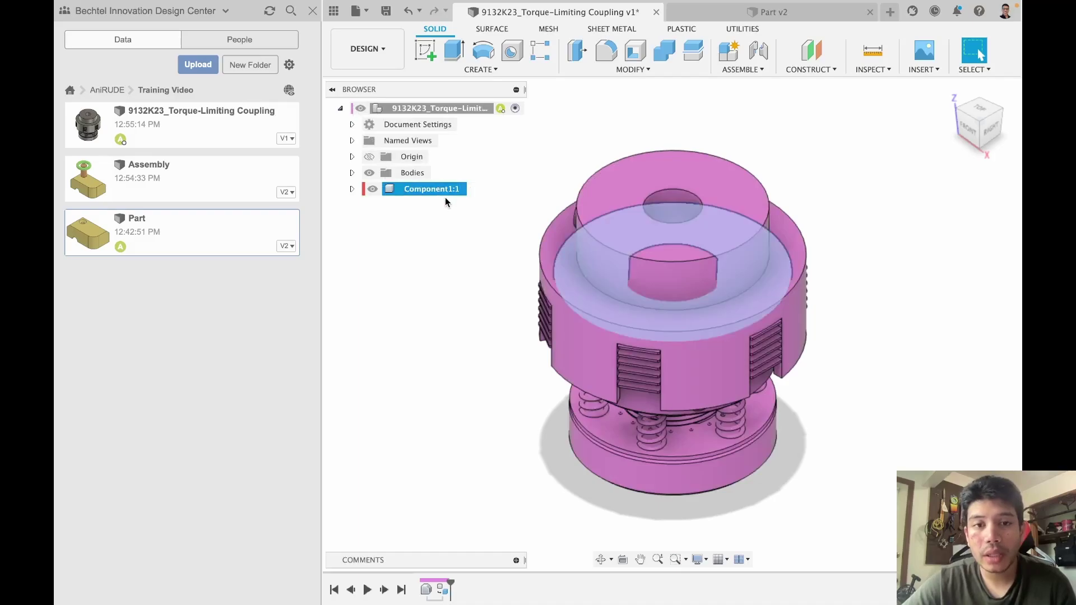
left_click(387, 110)
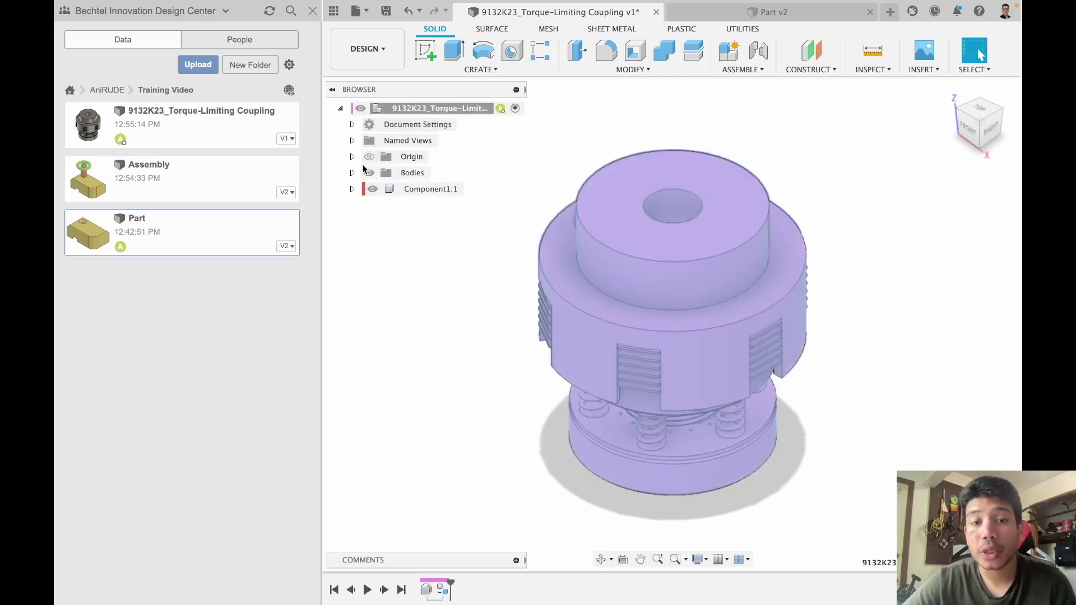
Create components from all the remaining bodies, Body2 through Body41.
left_click(352, 172)
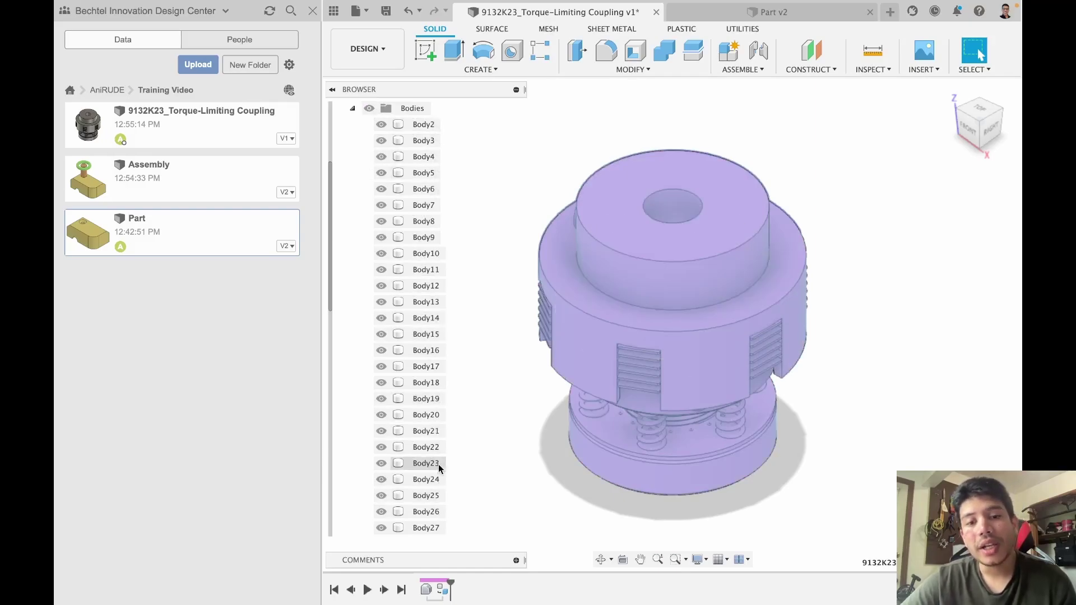
scroll(439, 482, "down", 3)
scroll(440, 467, "up", 5)
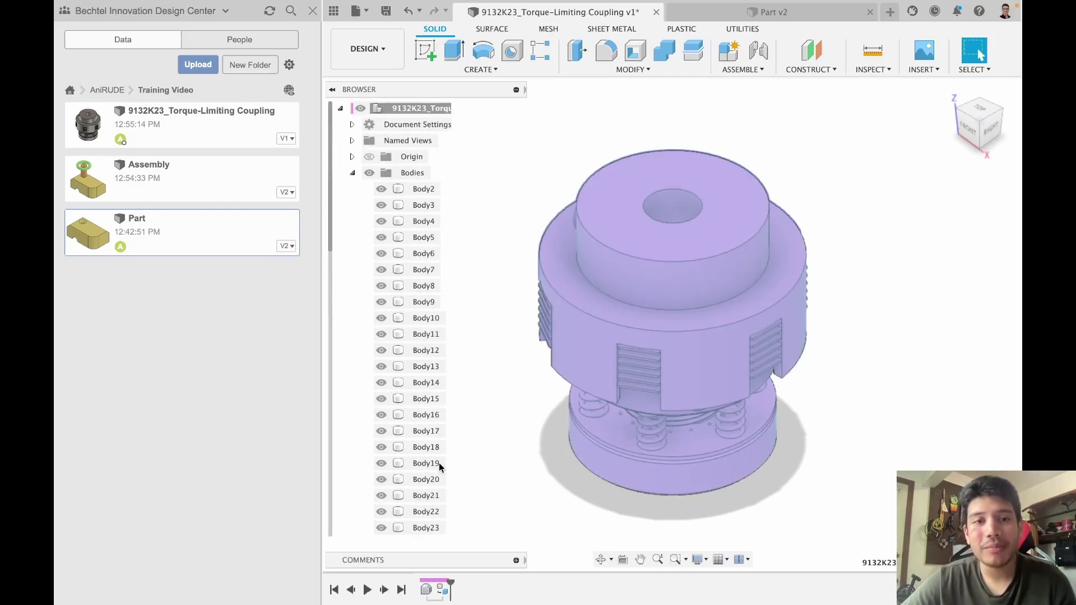
left_click(430, 190)
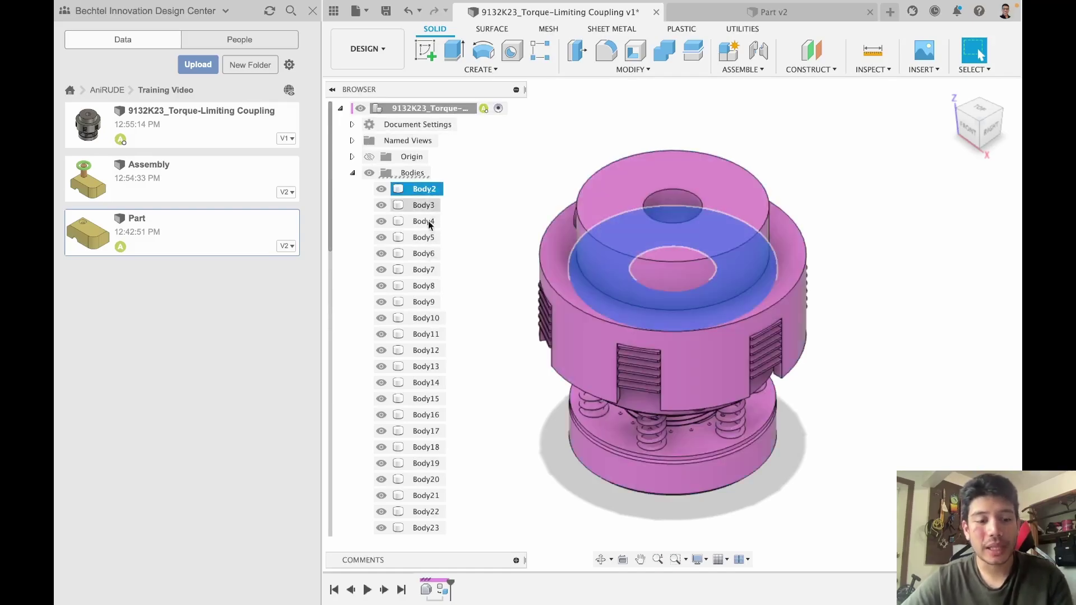
scroll(409, 348, "down", 5)
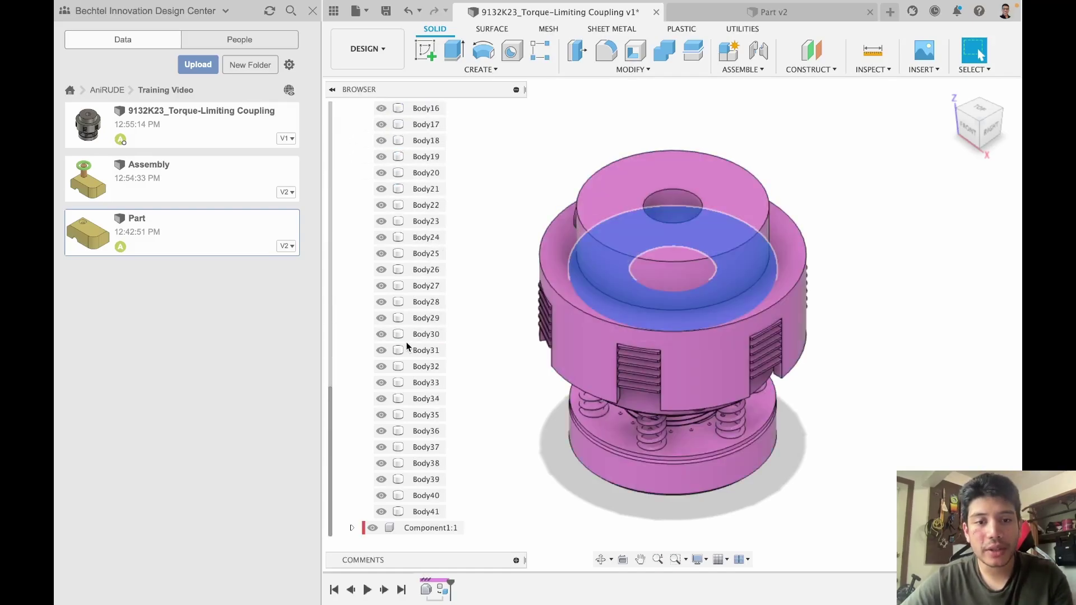
left_click(426, 511, "shift")
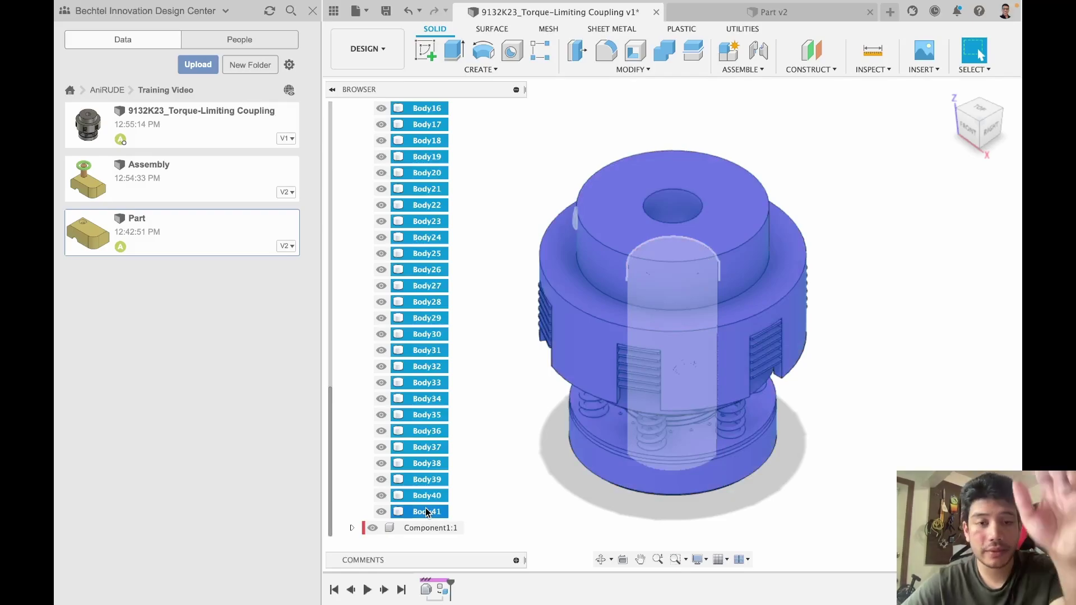
right_click(427, 512)
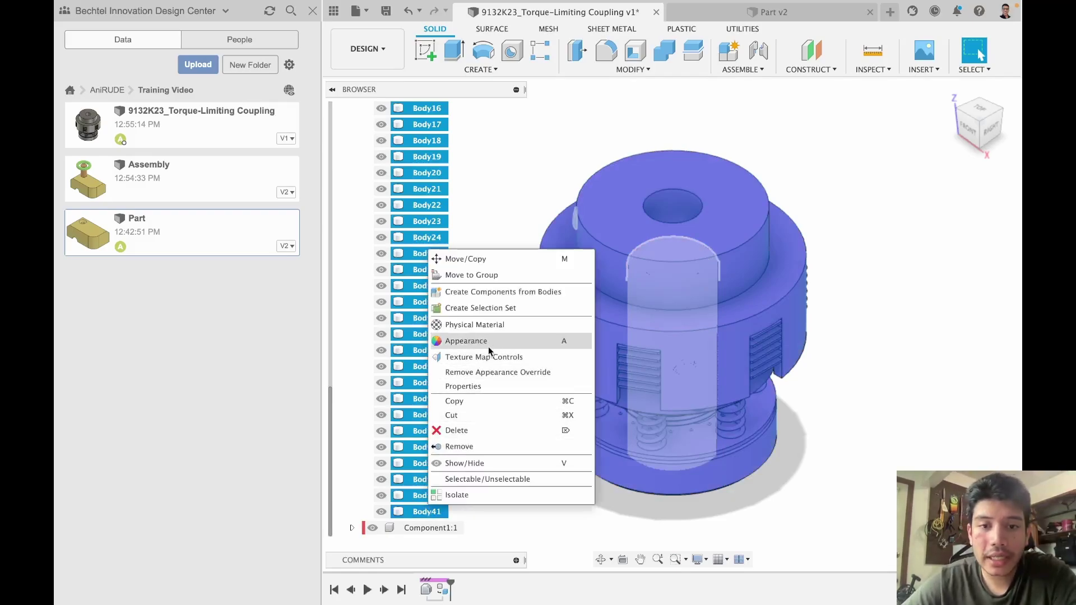
left_click(505, 292)
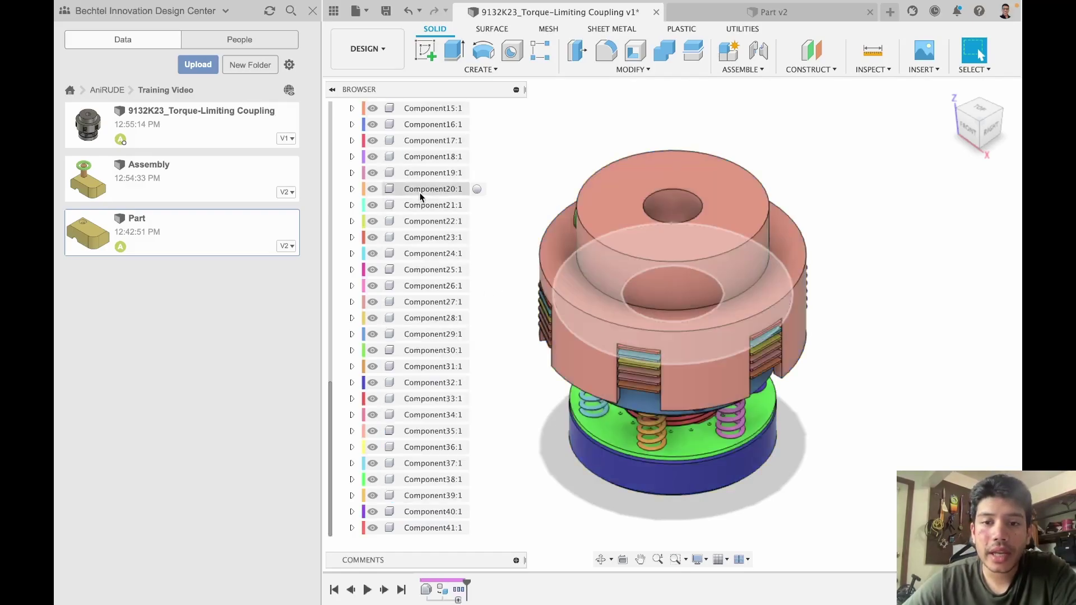
Look through the list of components and inspect the contents of Component1.
scroll(419, 193, "up", 5)
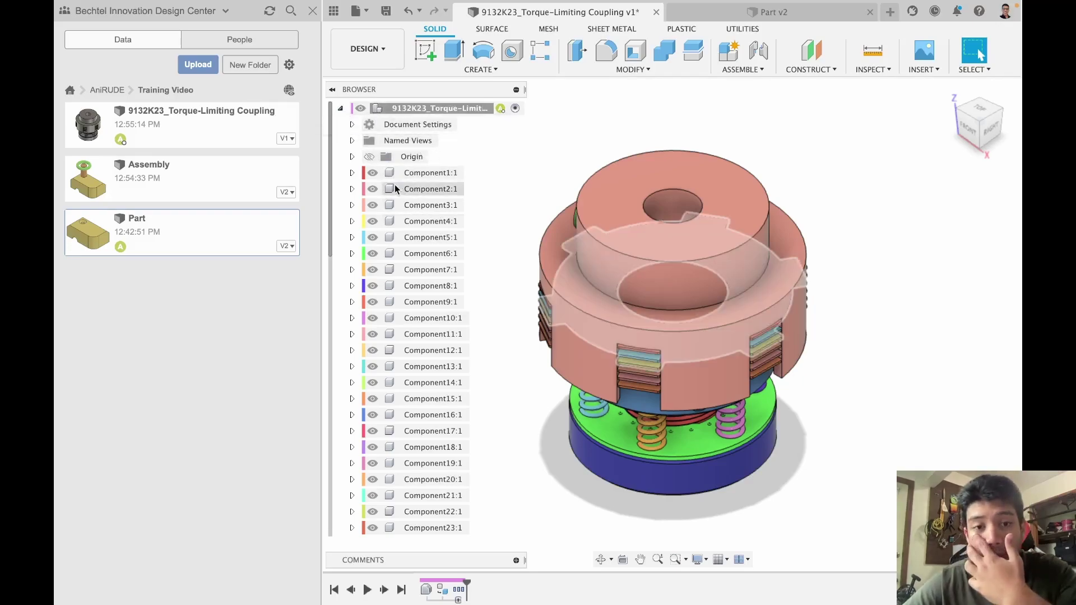
left_click(352, 173)
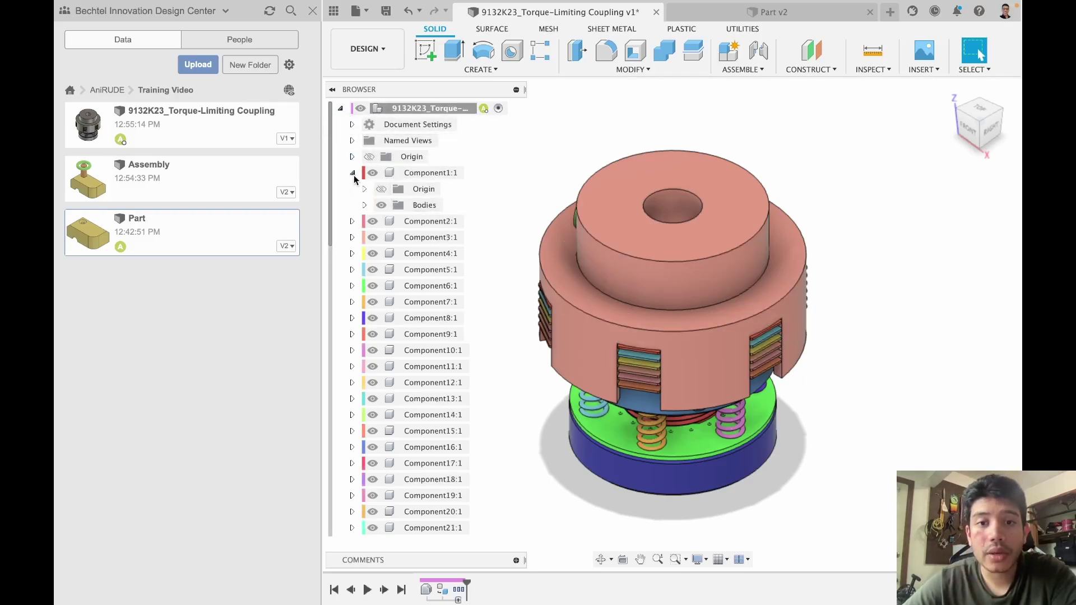
left_click(352, 172)
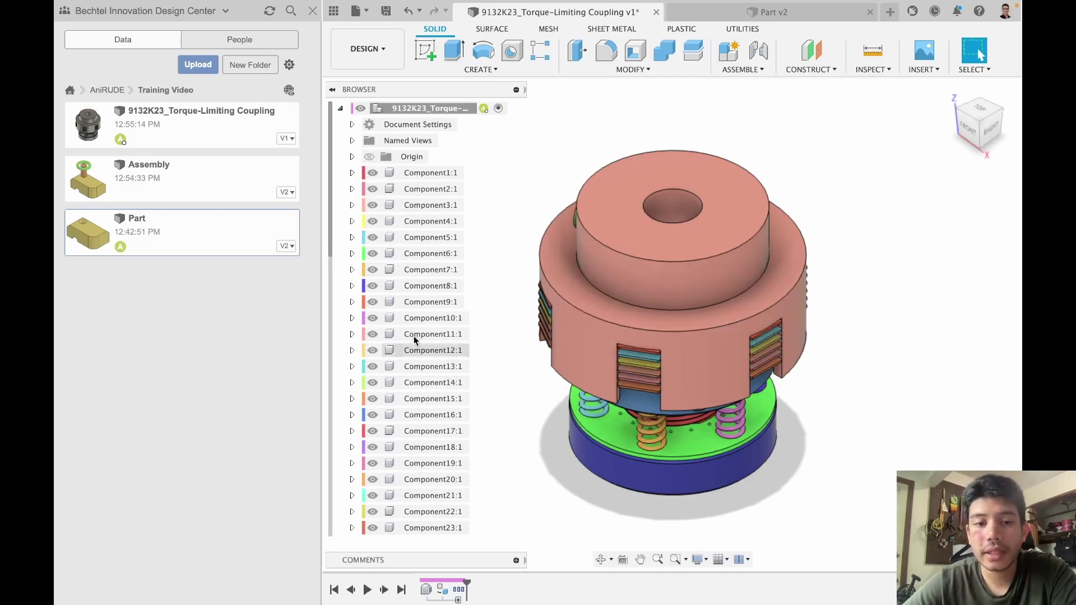
scroll(414, 335, "down", 6)
scroll(413, 335, "up", 6)
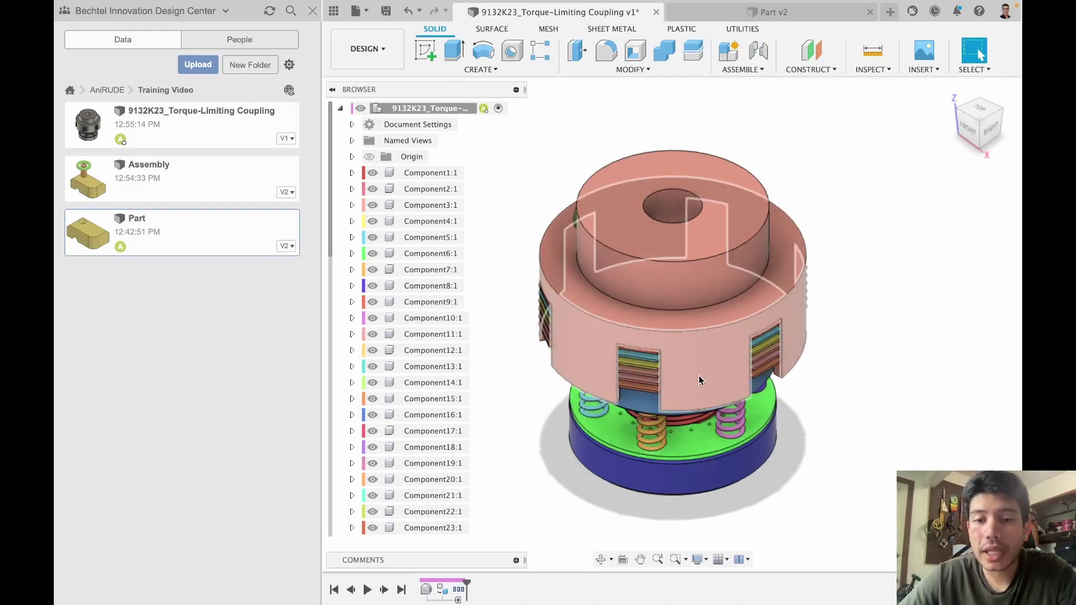
Pull the slotted outer housing, four flat discs and the green threaded piece away from the coupling, and hide the project file list.
left_click_drag(698, 375, 835, 280)
left_click_drag(734, 301, 519, 298)
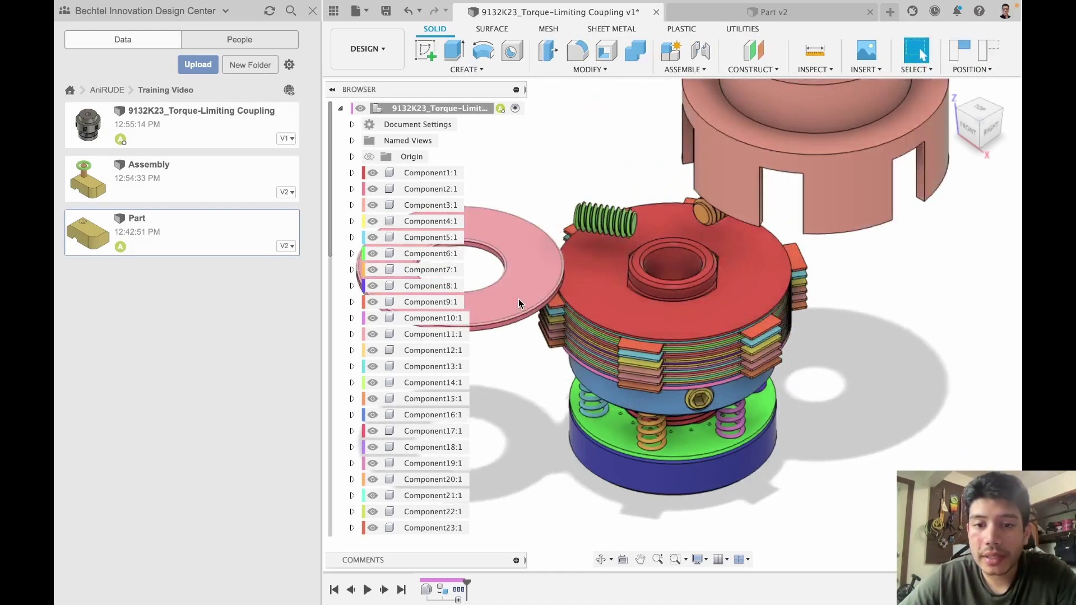
left_click_drag(691, 302, 872, 288)
left_click_drag(737, 314, 626, 368)
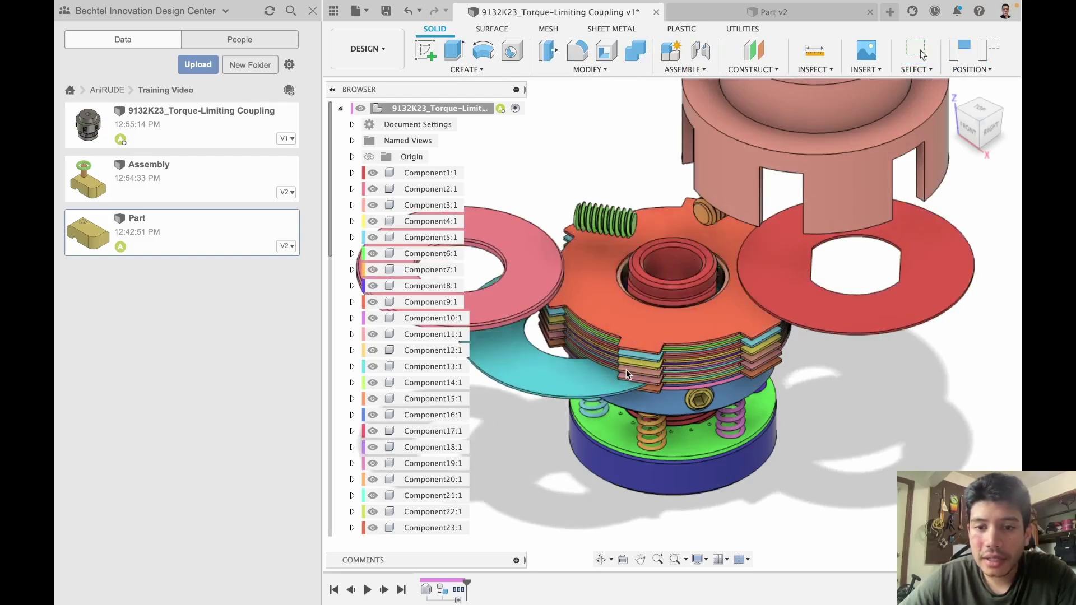
left_click_drag(695, 317, 910, 380)
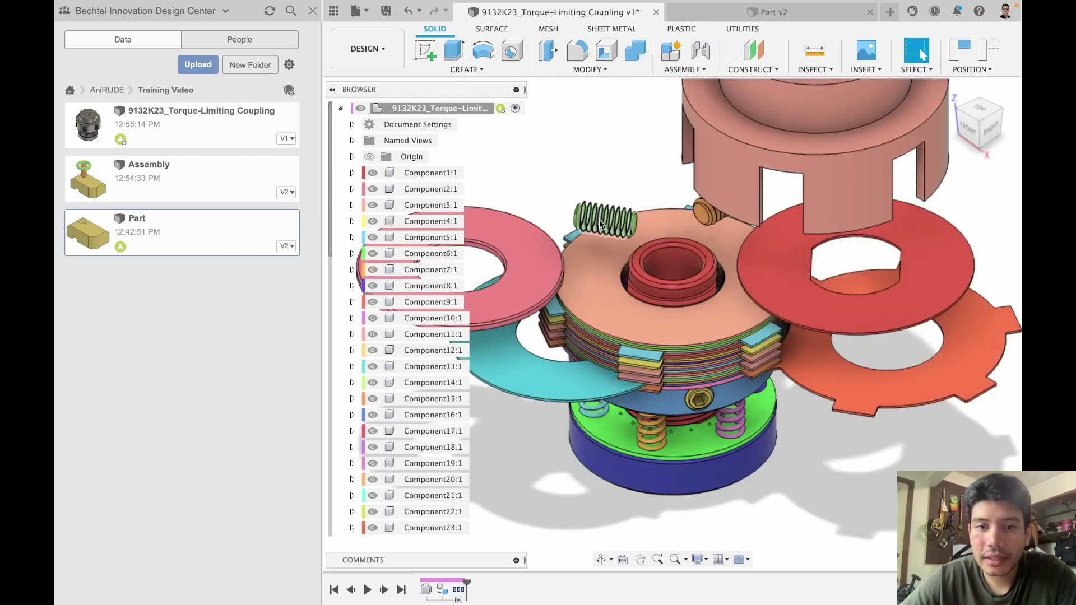
left_click_drag(601, 224, 591, 150)
left_click(310, 12)
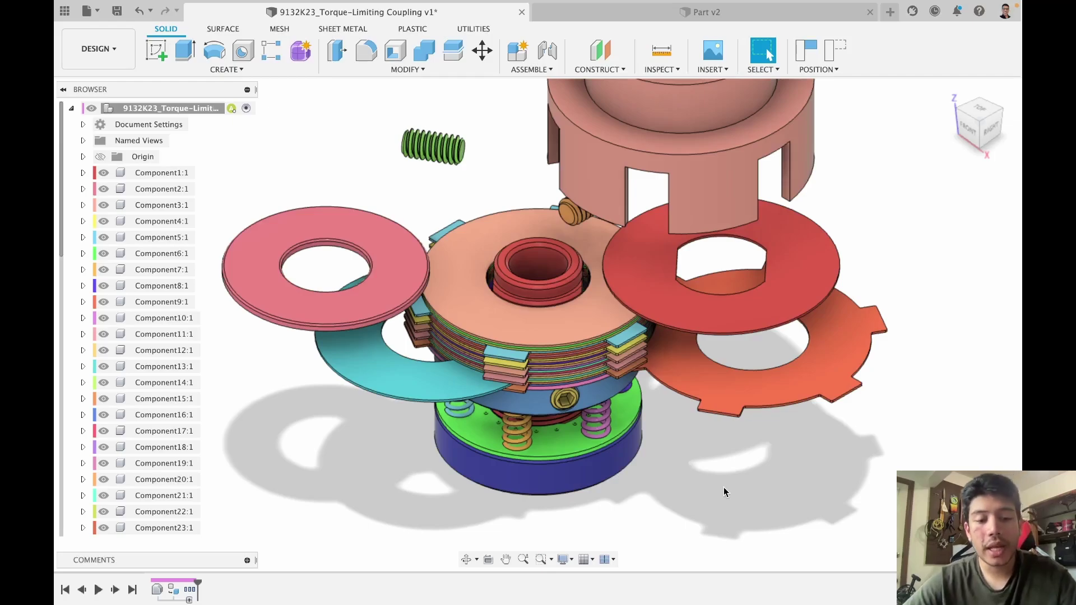
Undo all the component moves that pulled the coupling's housing, discs and threaded piece apart.
key("super+z")
key("super+z")
key("super+z")
key("super+z")
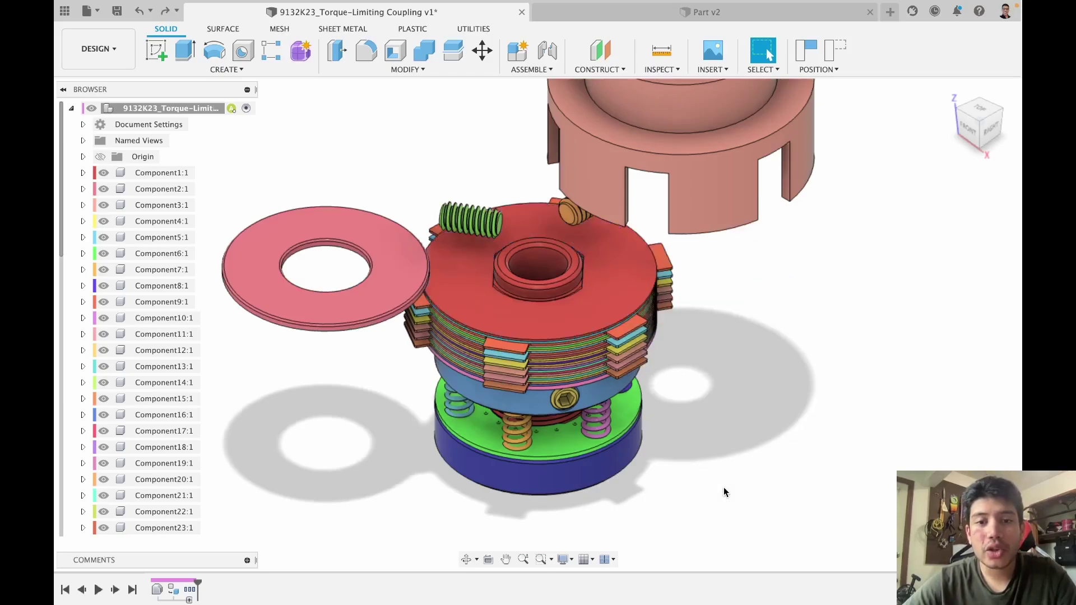
key("super+z")
key("super+z")
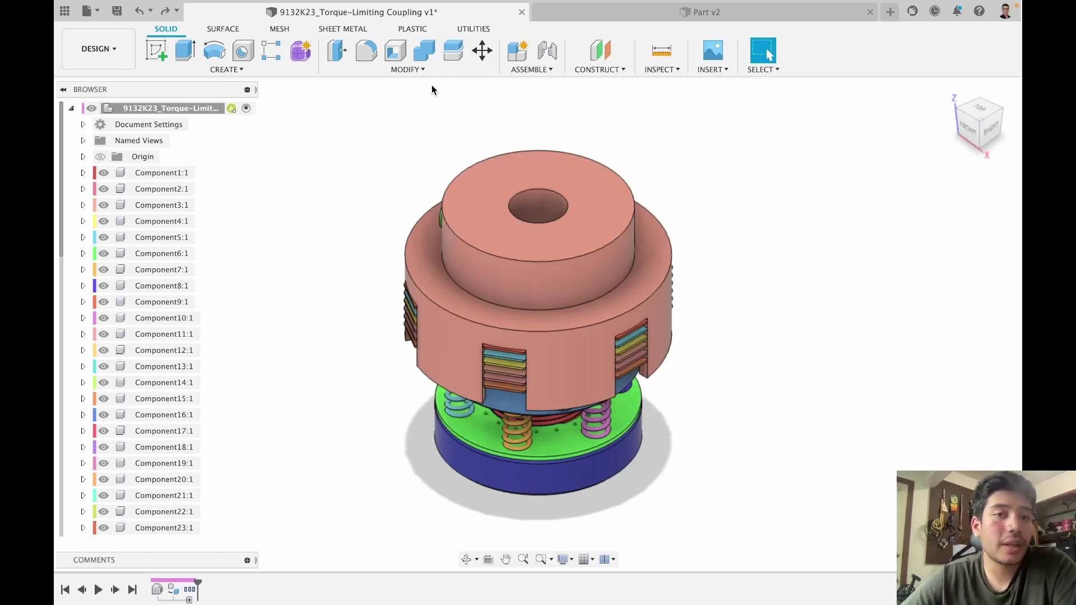
Create a rigid group from all components, Component1 through Component41, with child components included.
left_click(552, 70)
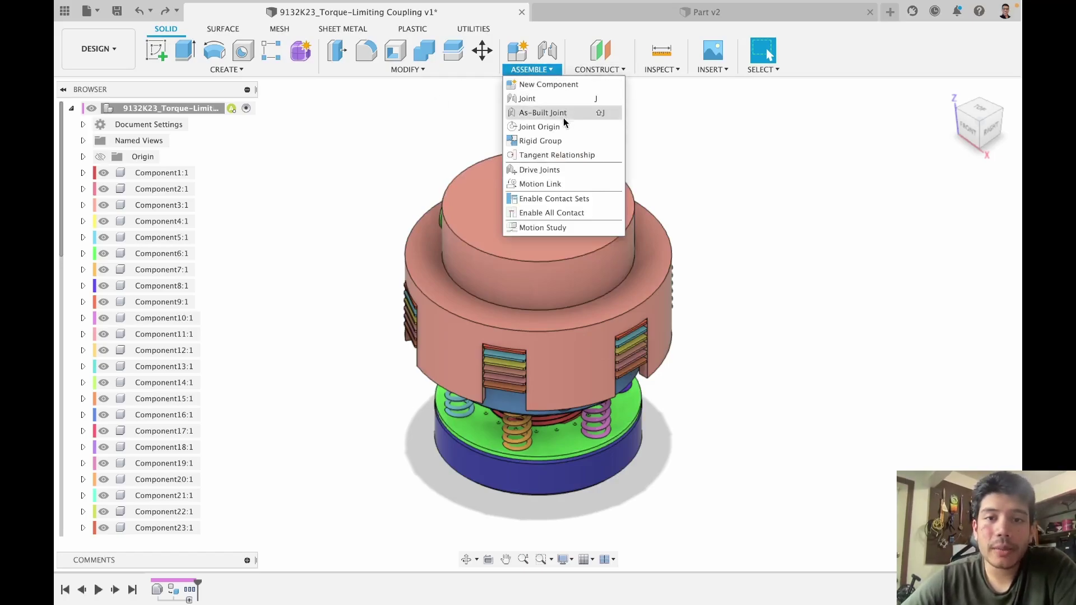
left_click(552, 140)
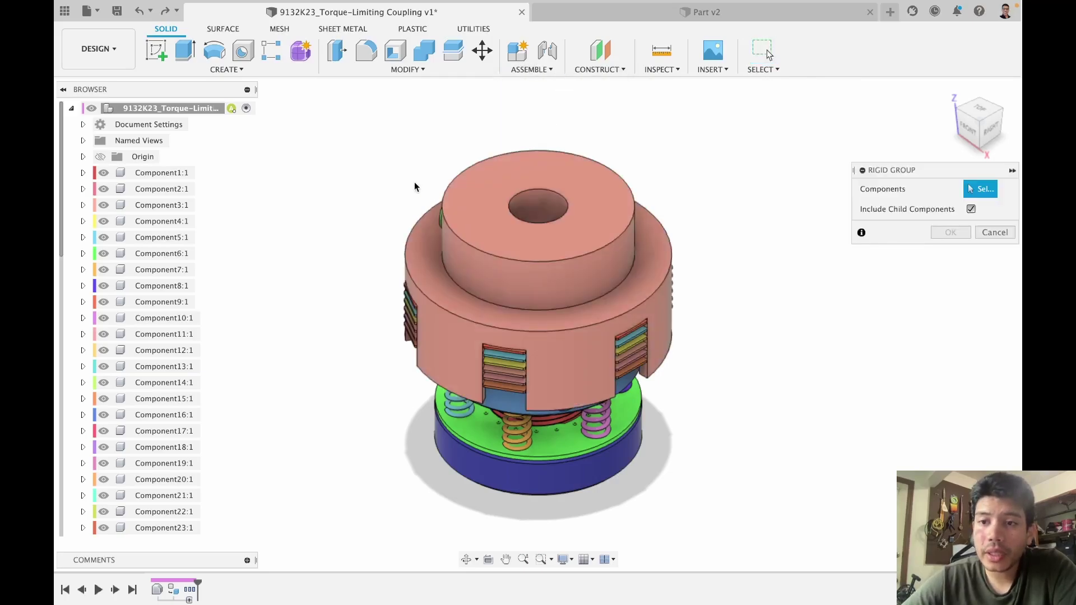
left_click(194, 173)
scroll(140, 350, "down", 9)
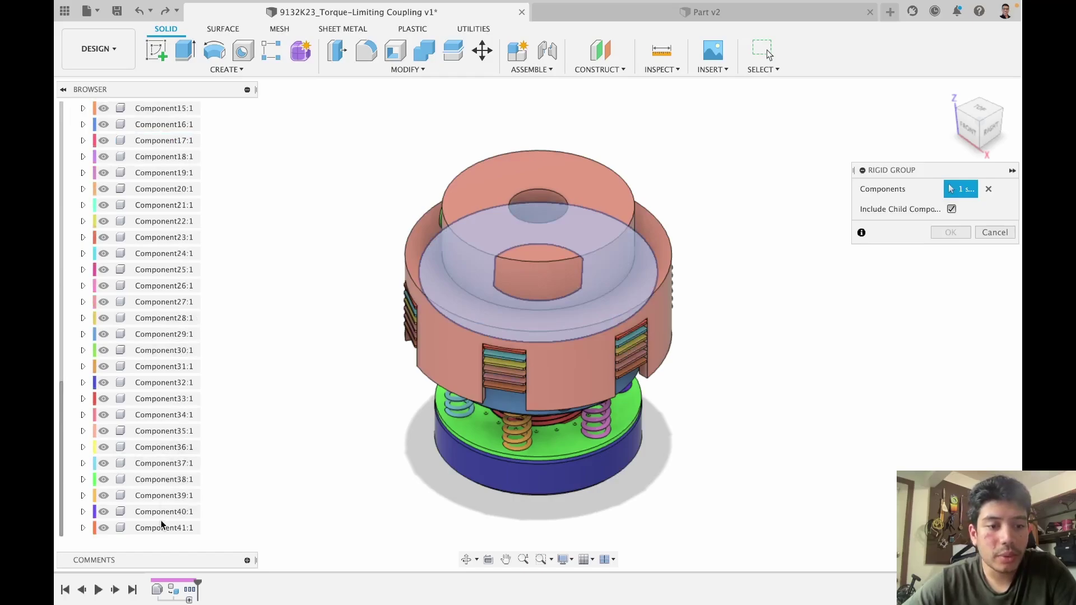
left_click(169, 530, "shift")
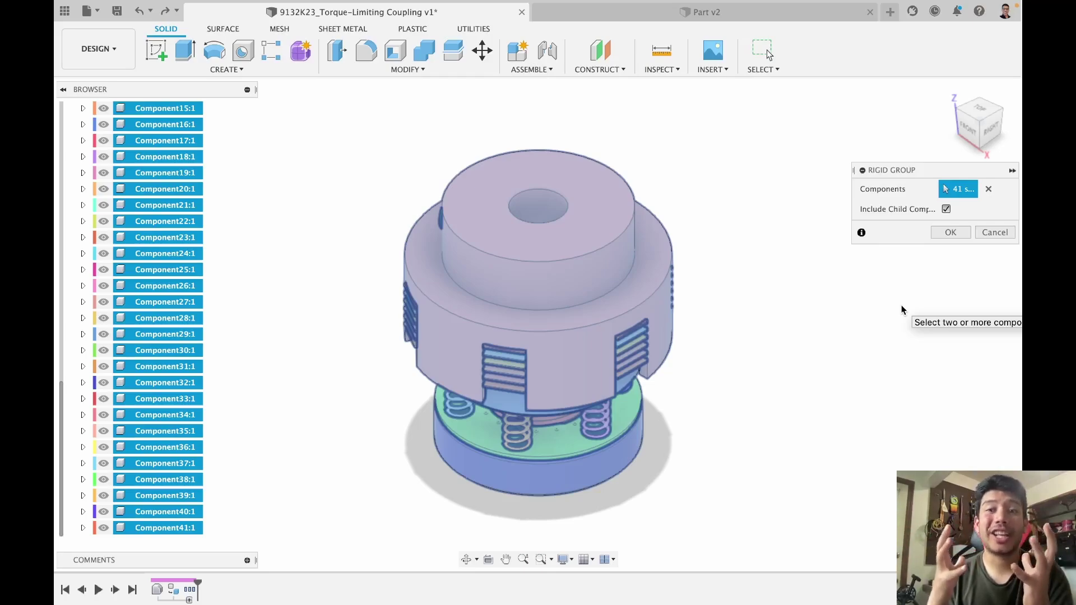
left_click(944, 236)
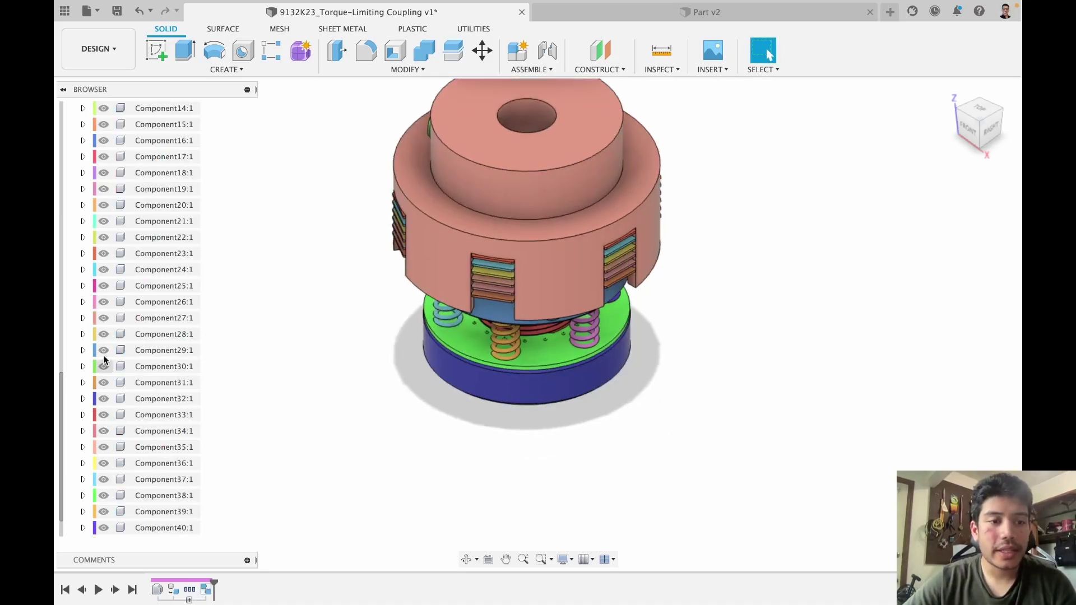
Look into the Joints folder of the coupling assembly and collapse it again.
scroll(140, 347, "up", 10)
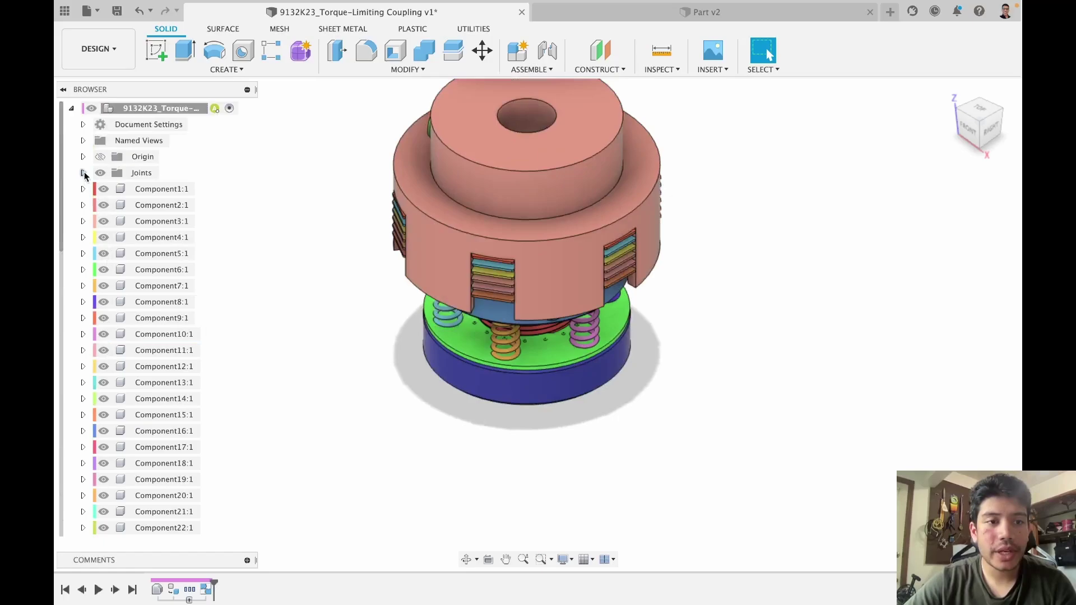
left_click(83, 173)
left_click(82, 173)
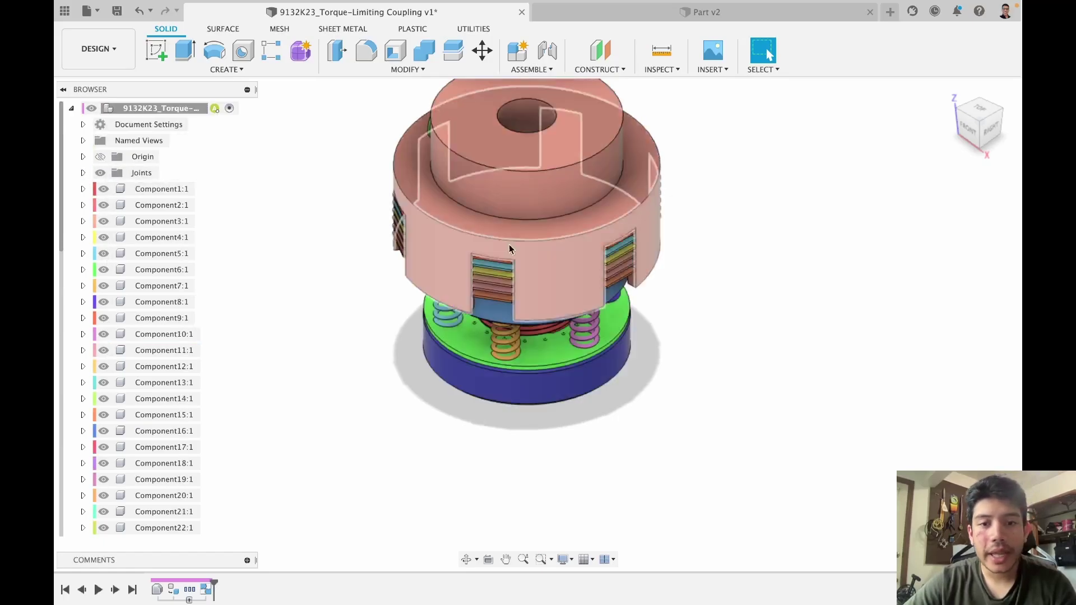
Move the grouped coupling around by its outer housing to test that it travels as one unit.
middle_click_drag(582, 239, 720, 210)
left_click_drag(720, 210, 612, 324)
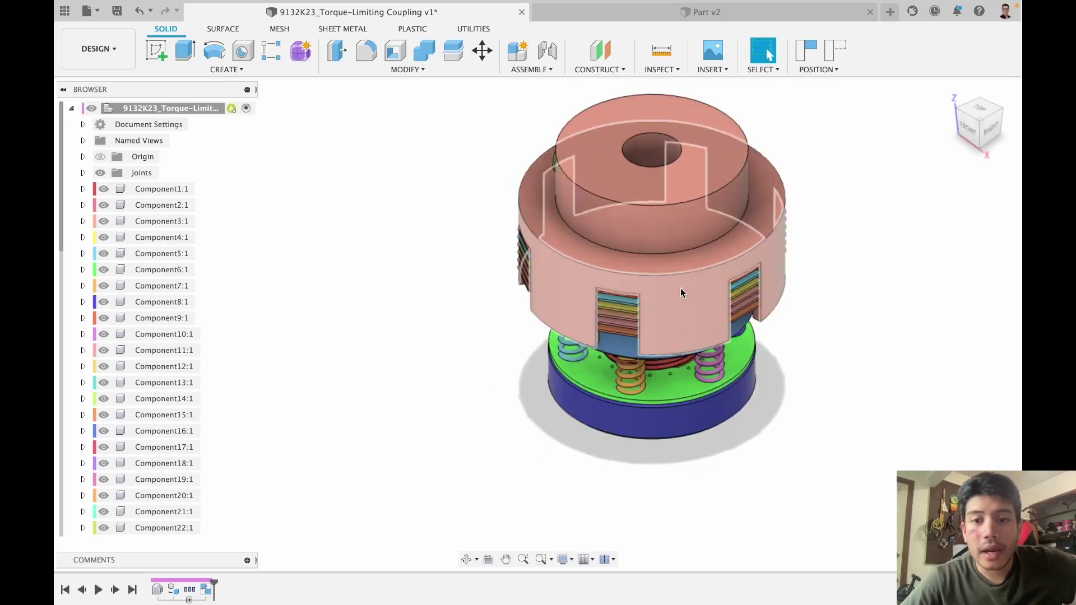
left_click_drag(669, 283, 816, 233)
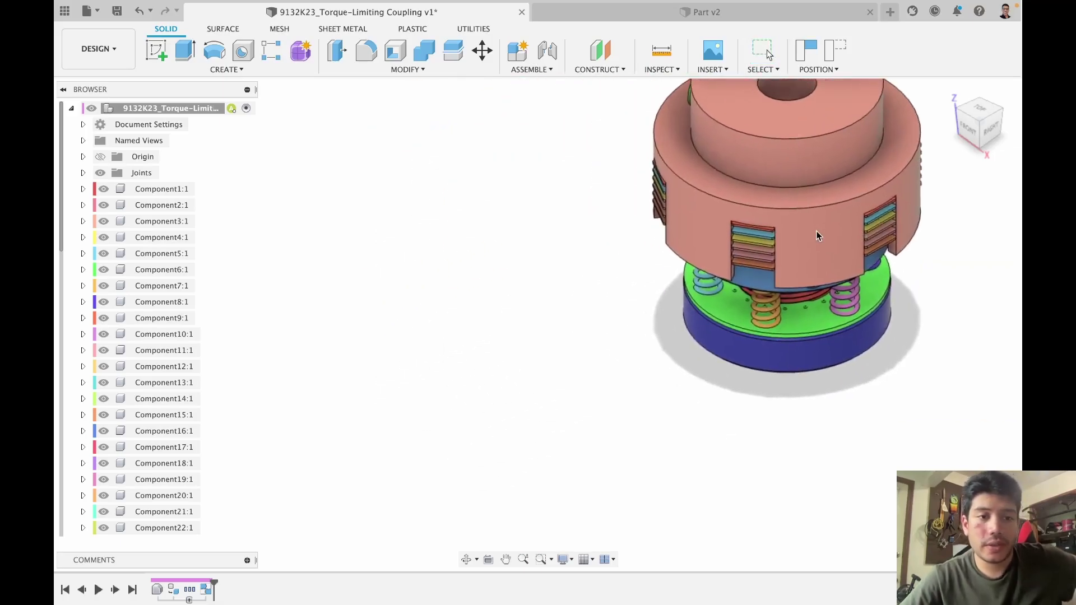
Joint the circular bottom centre of the red threaded shaft, Component33, to the design's origin point with no angle or offsets.
key("j")
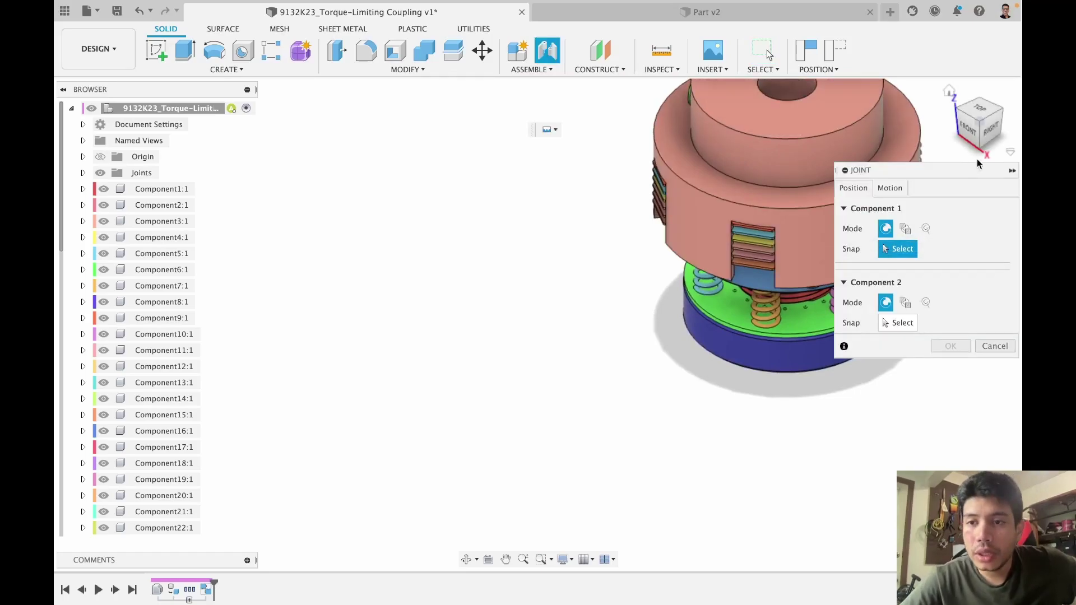
middle_click_drag(813, 314, 704, 462, "shift")
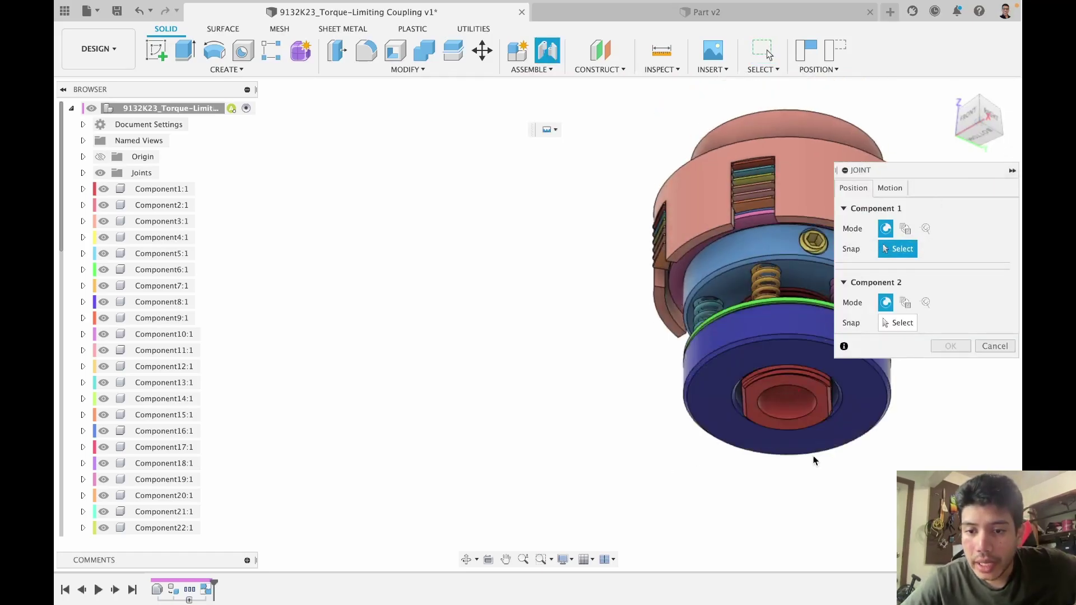
left_click(801, 421)
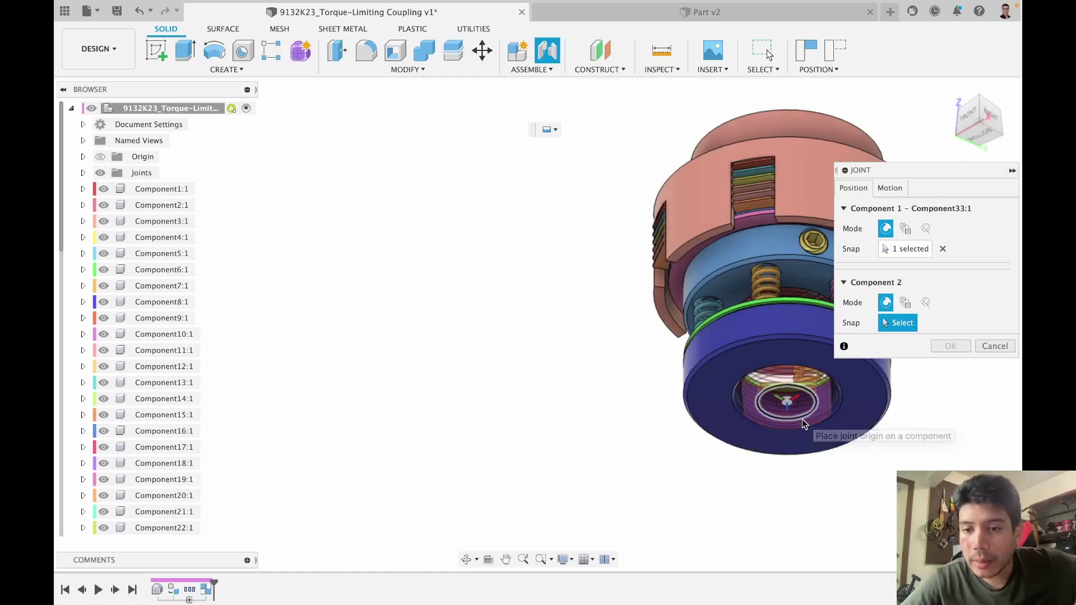
left_click(101, 159)
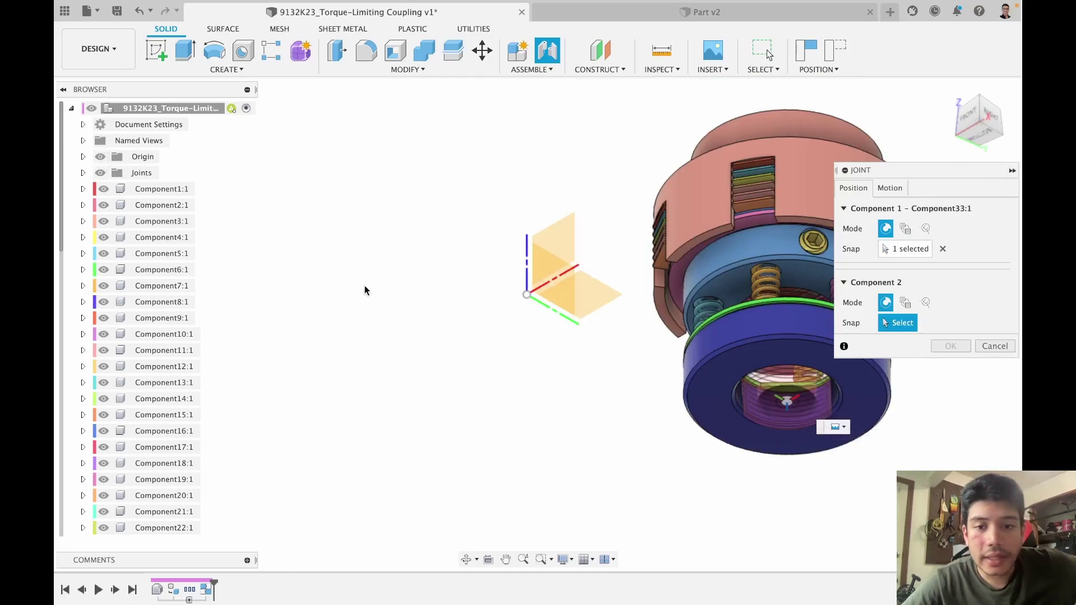
left_click(526, 295)
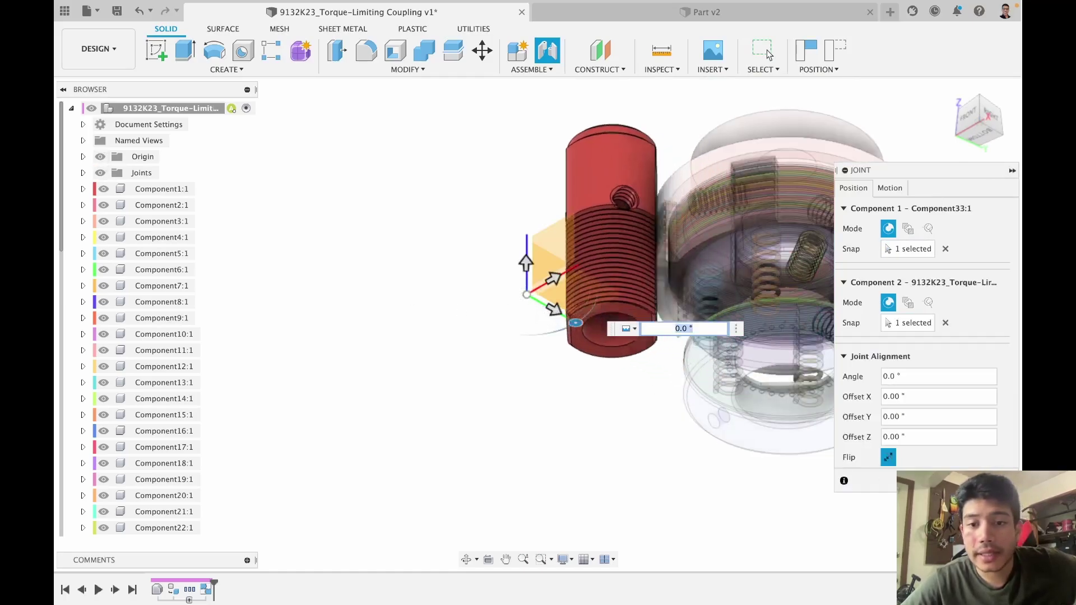
left_click(768, 53)
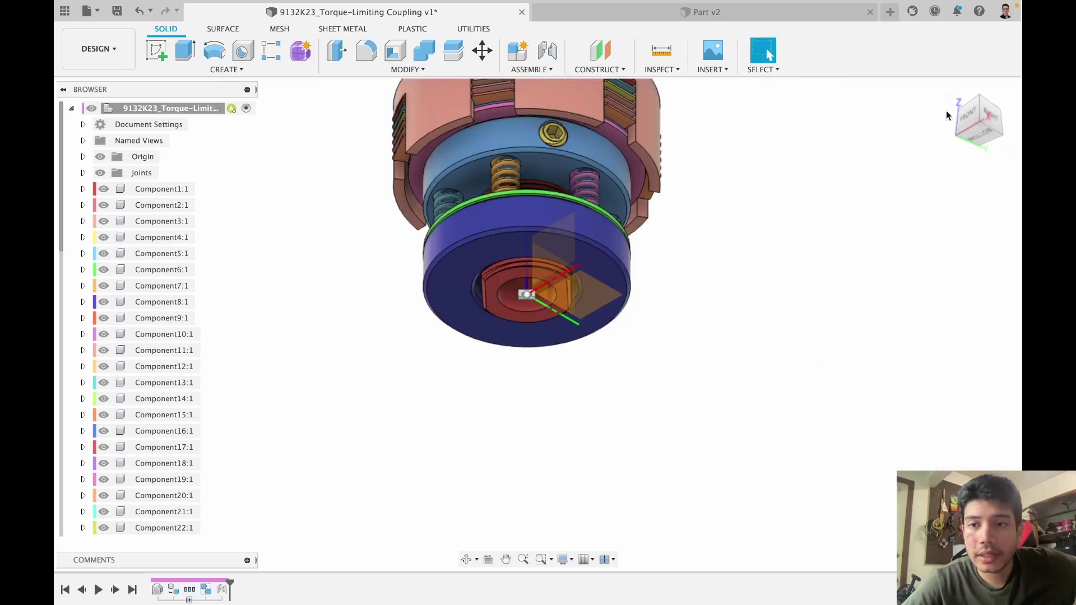
Hide the origin and the joints, and save the design with the version description "User Saved".
left_click(948, 91)
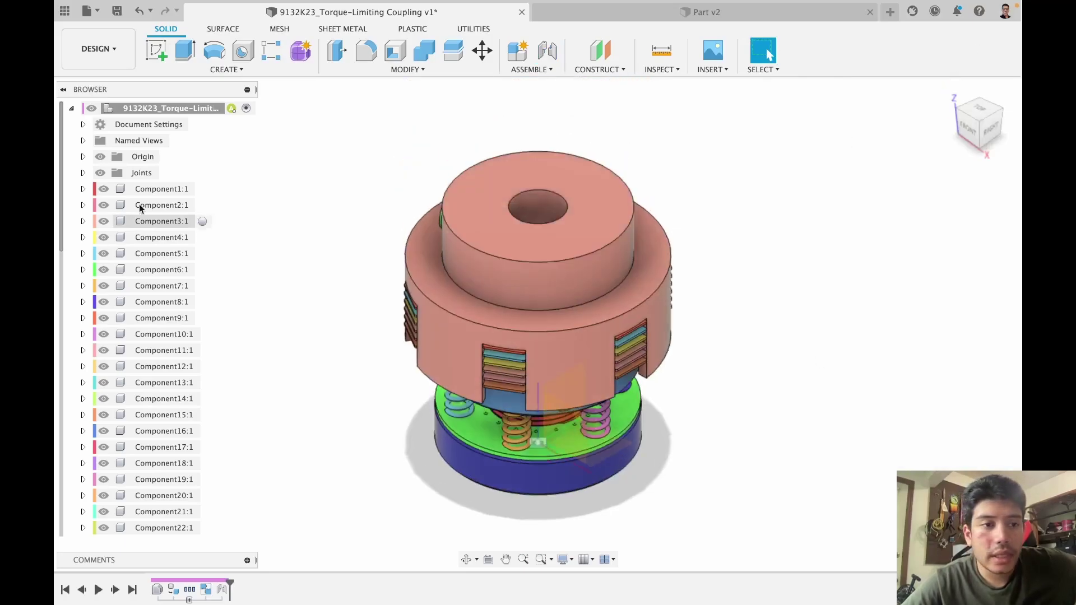
left_click(101, 157)
left_click(100, 173)
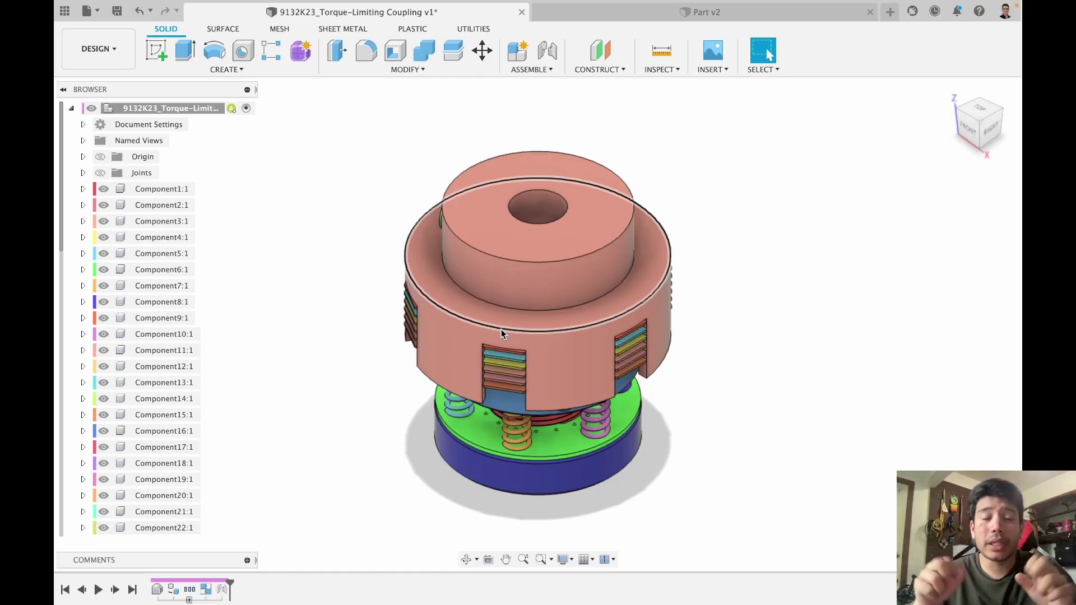
key("super+s")
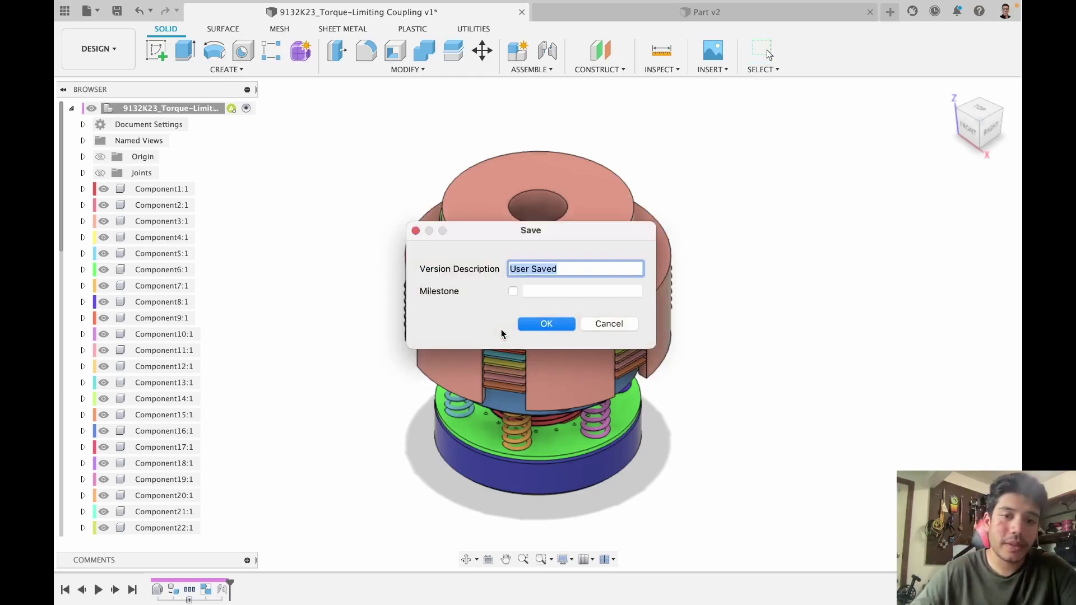
left_click(546, 324)
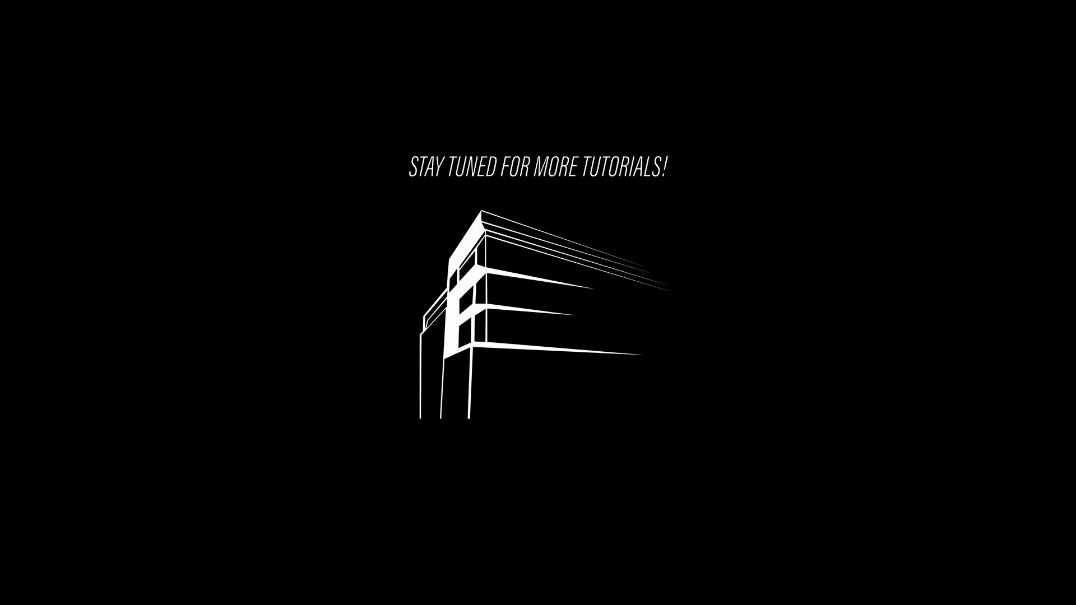